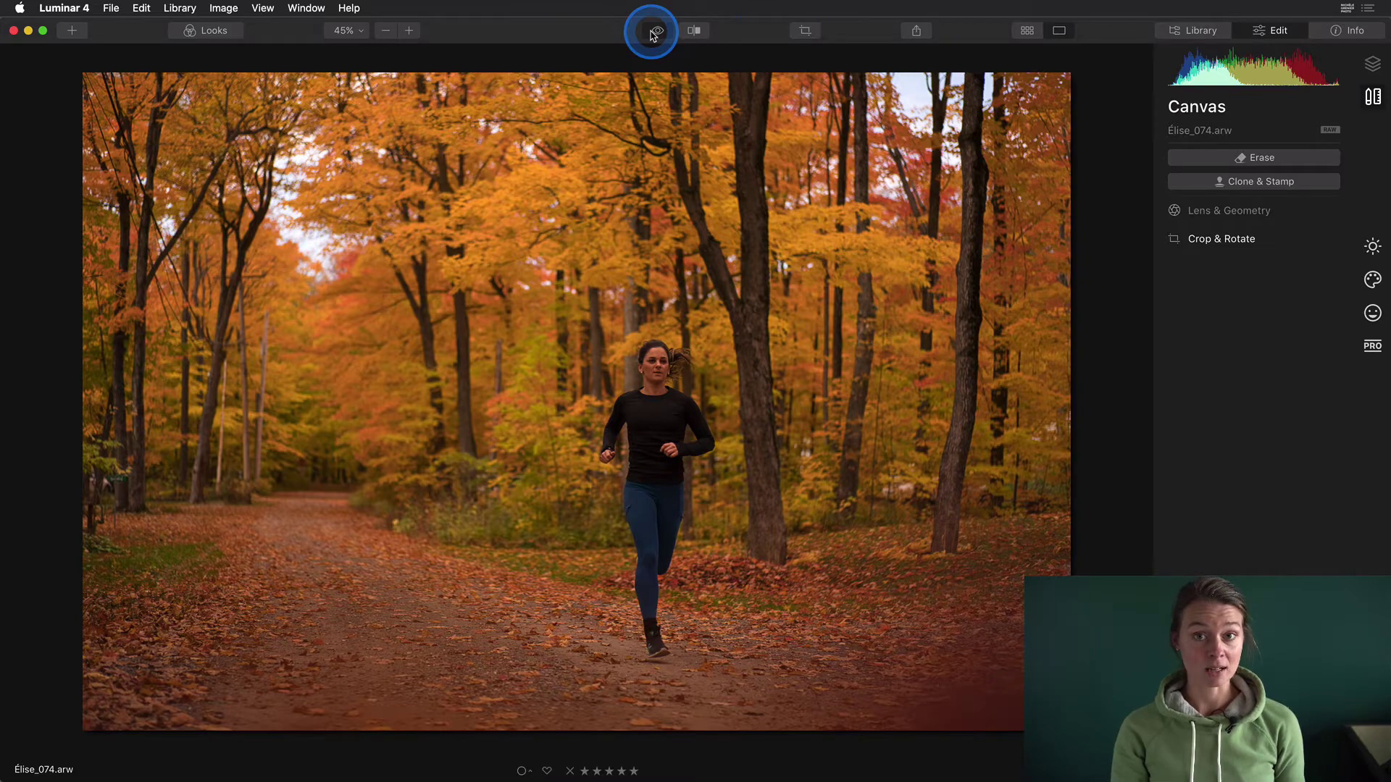
Step: Compare the edited photo with its unedited original
click(656, 32)
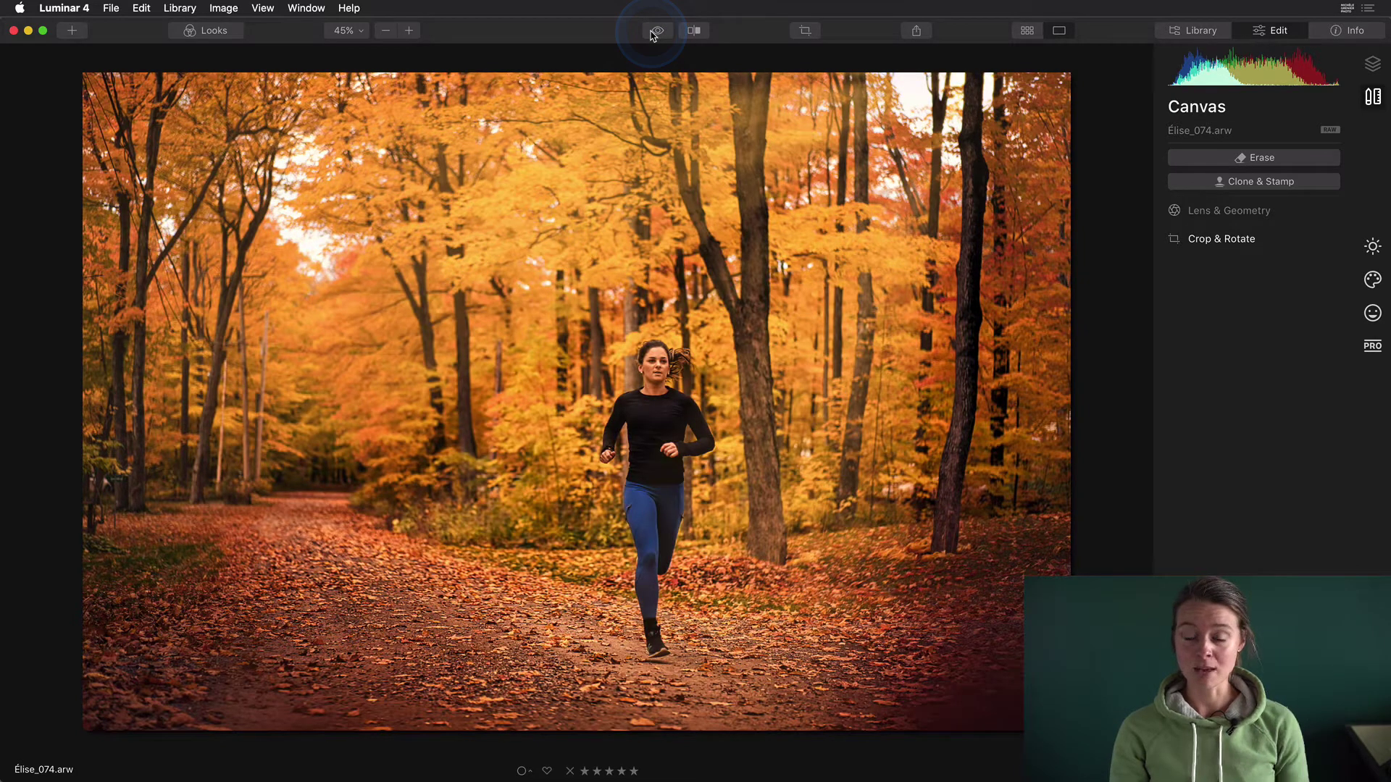
click(654, 33)
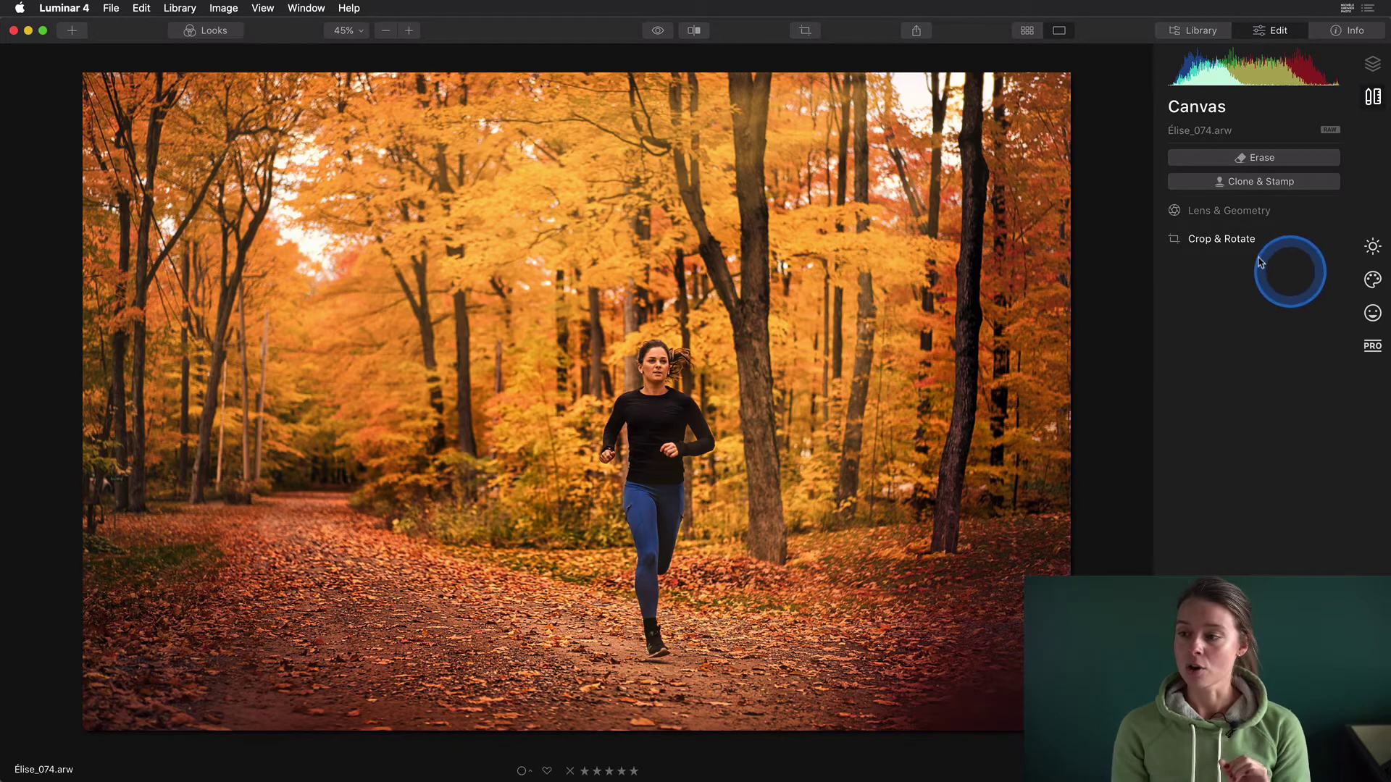
Step: Try flipping the photo horizontally and vertically in Crop & Rotate, reverting each flip
click(1224, 241)
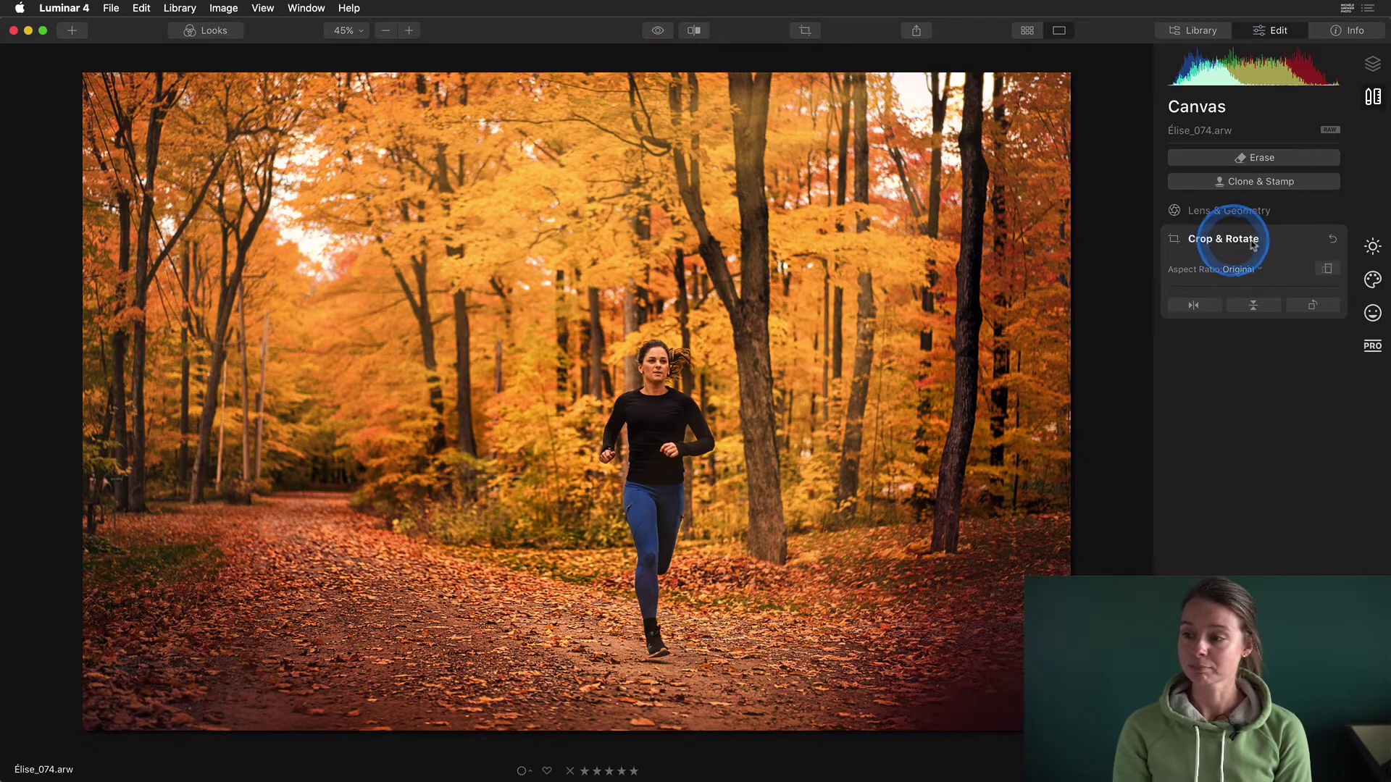
click(1194, 306)
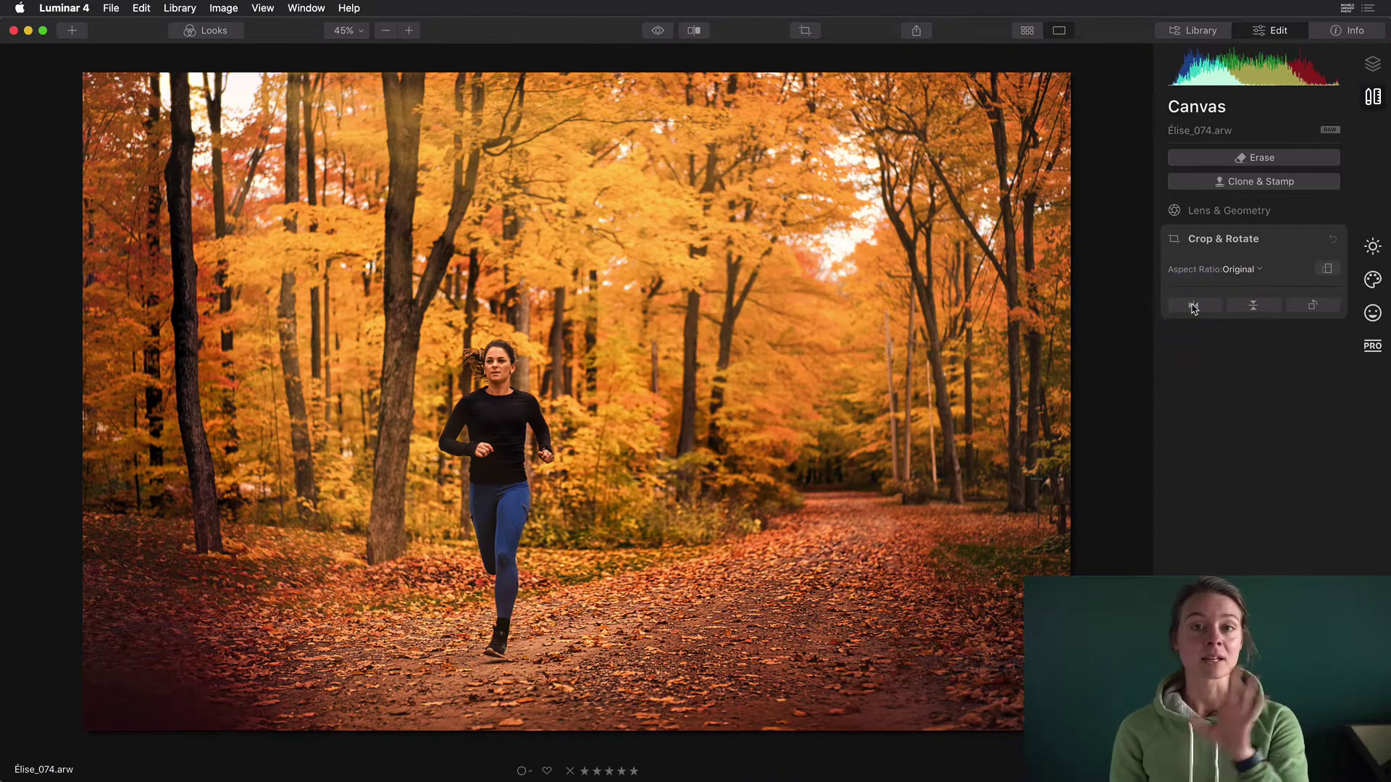
click(1194, 307)
click(1247, 306)
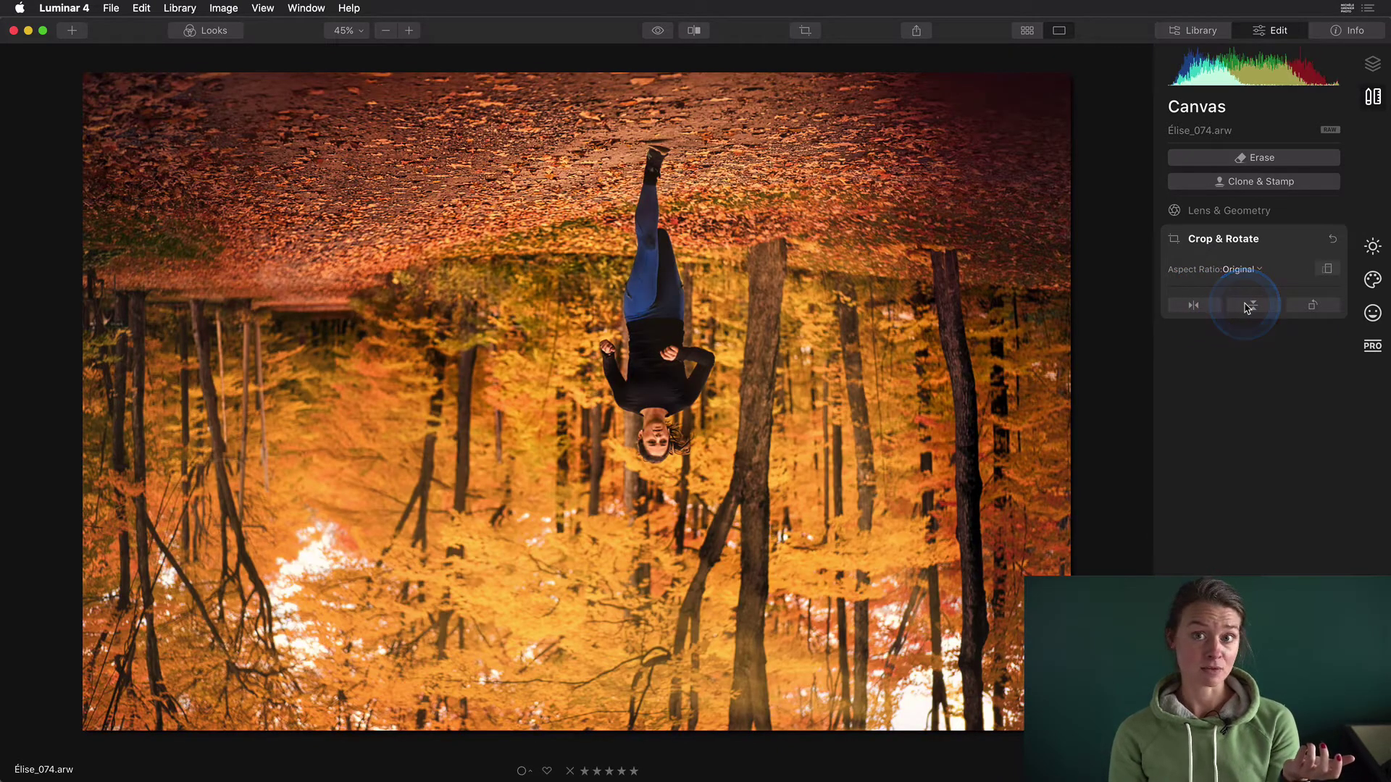
click(1247, 306)
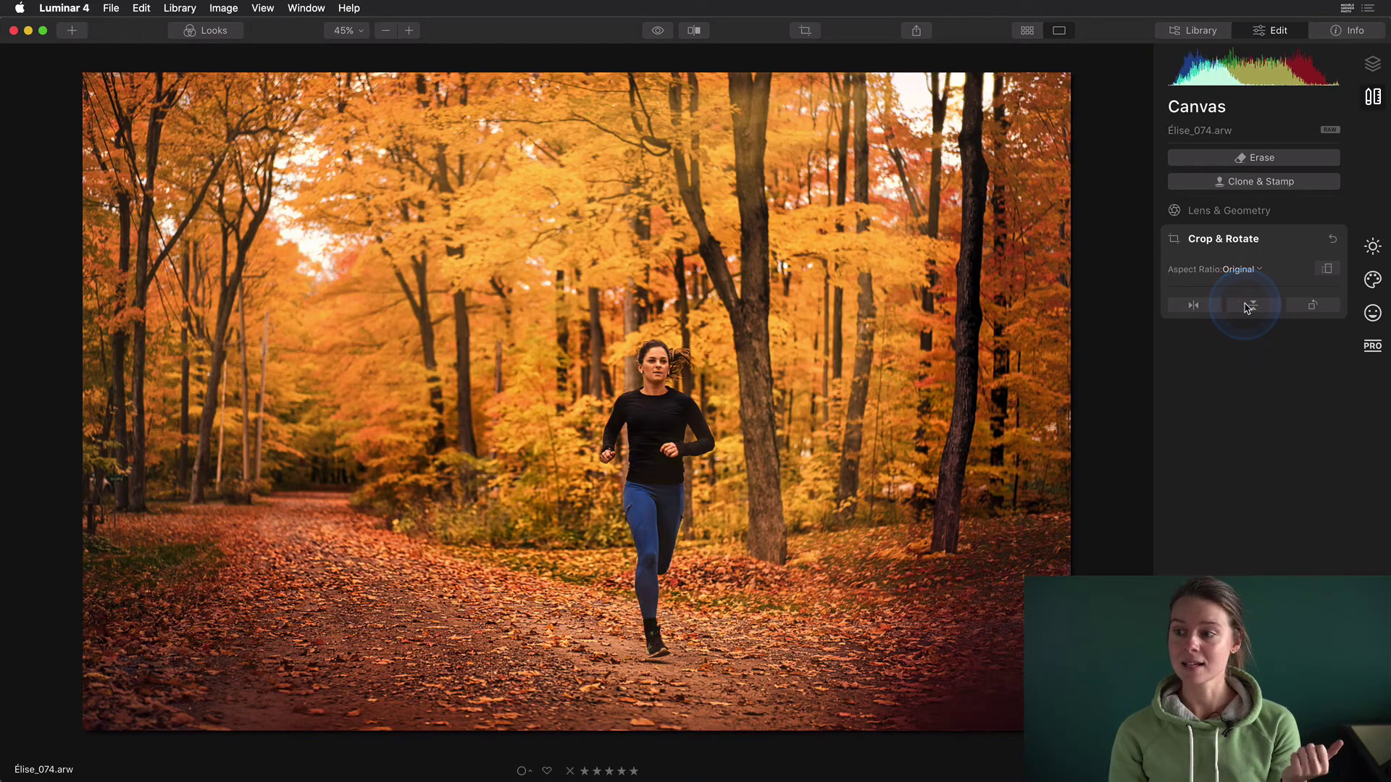
click(1251, 303)
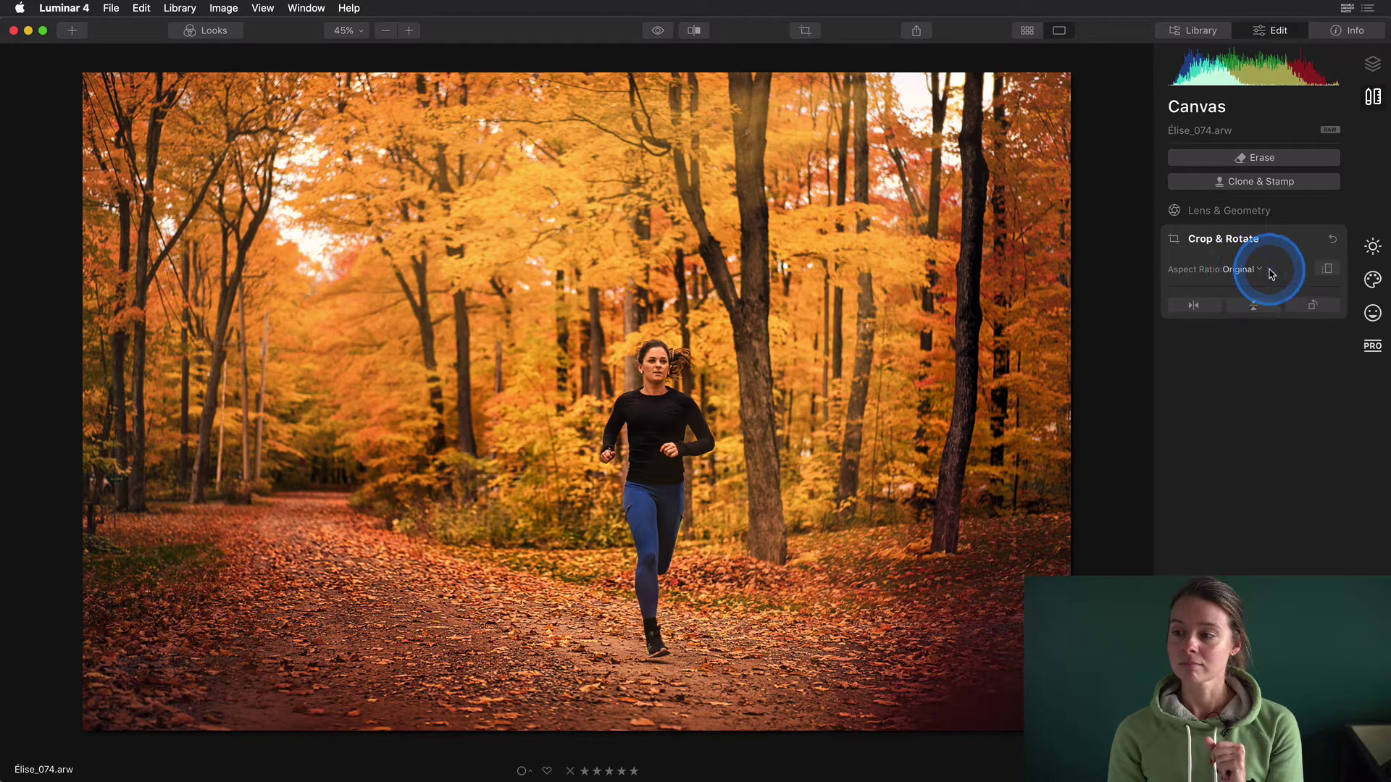
Step: Try a 1:1 (Square) crop, shrinking the frame and repositioning the photo around the runner
click(1259, 271)
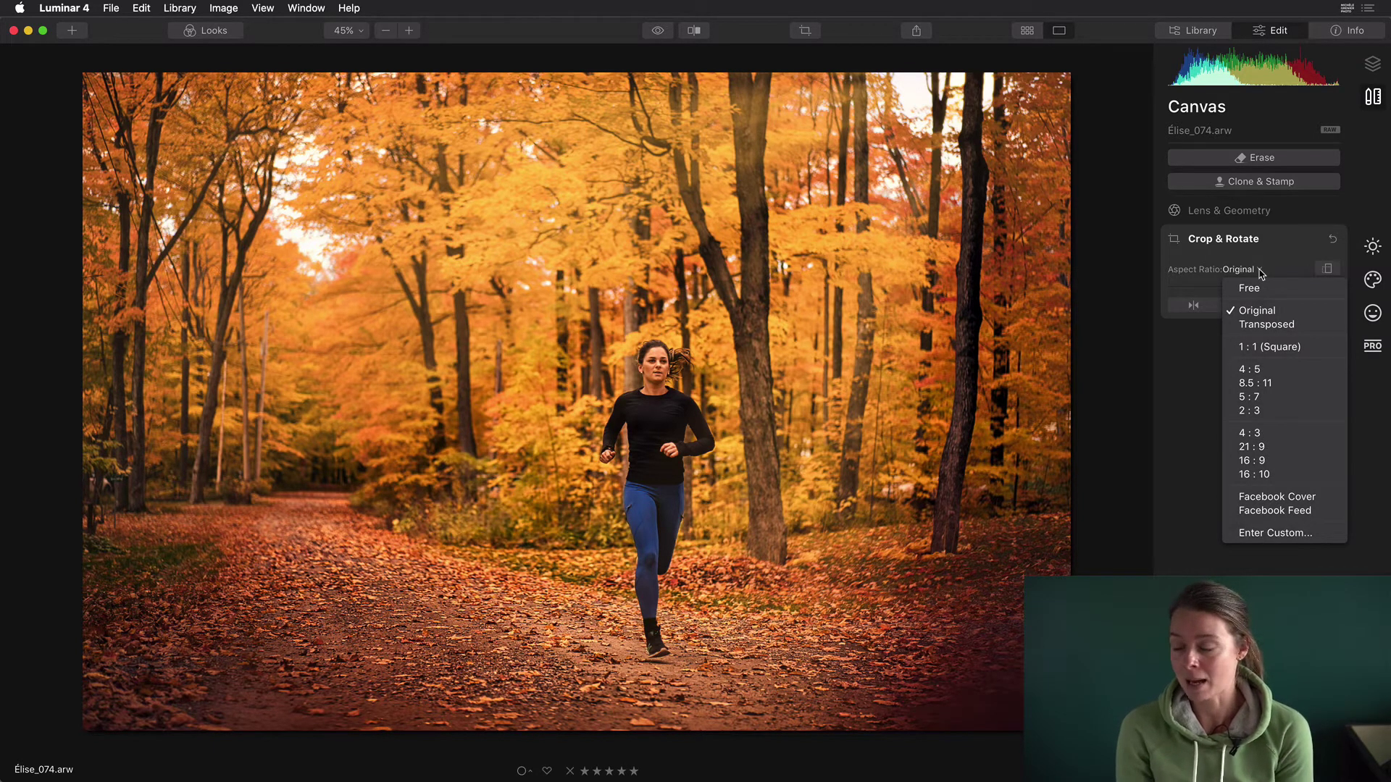
click(1247, 350)
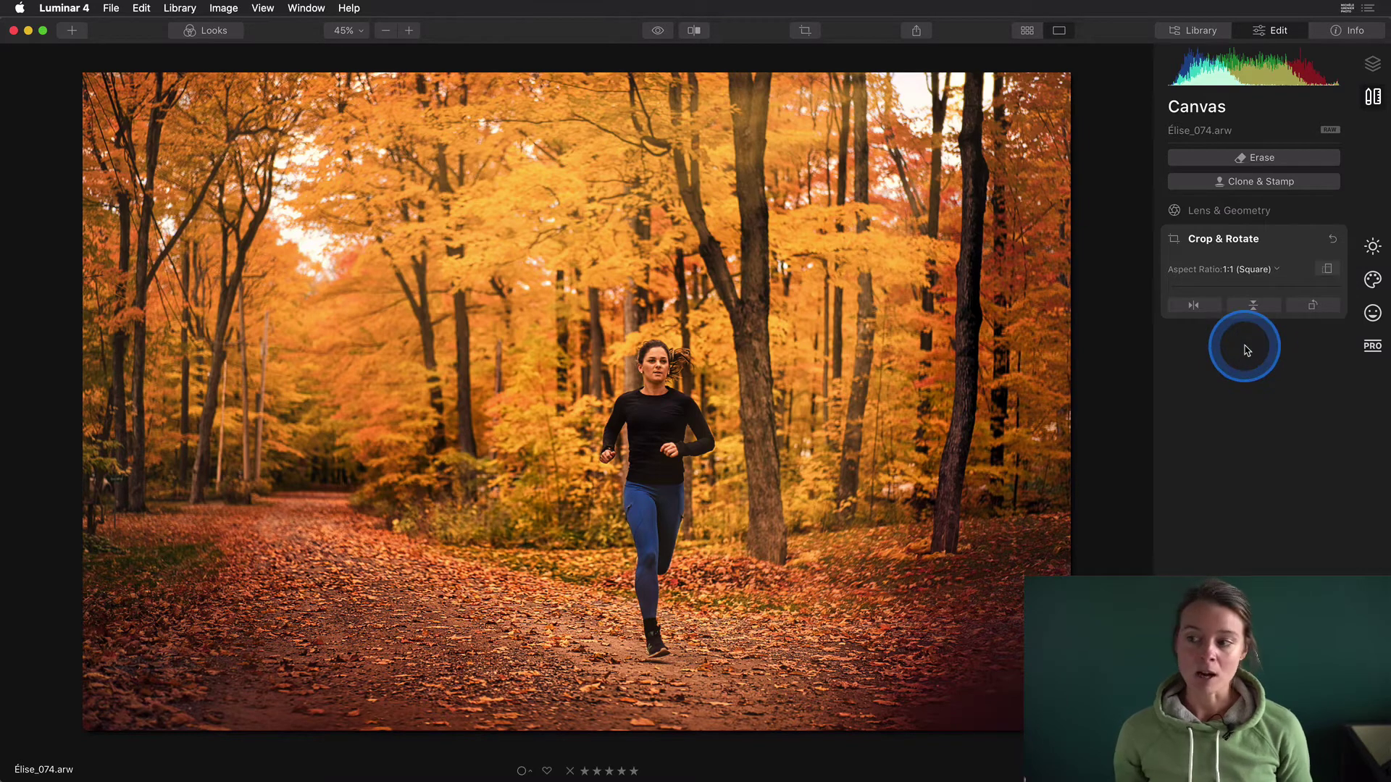
click(1263, 272)
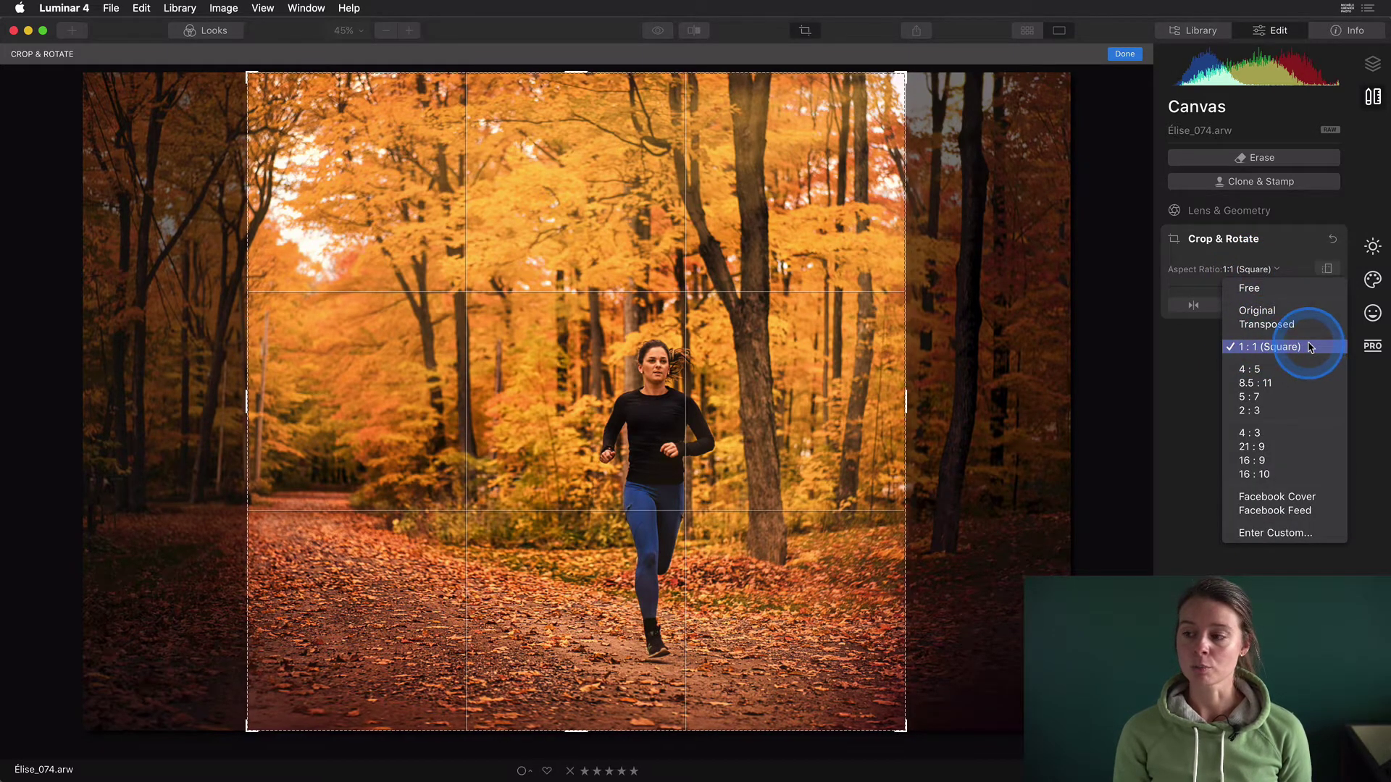
click(896, 84)
drag(895, 84, 681, 186)
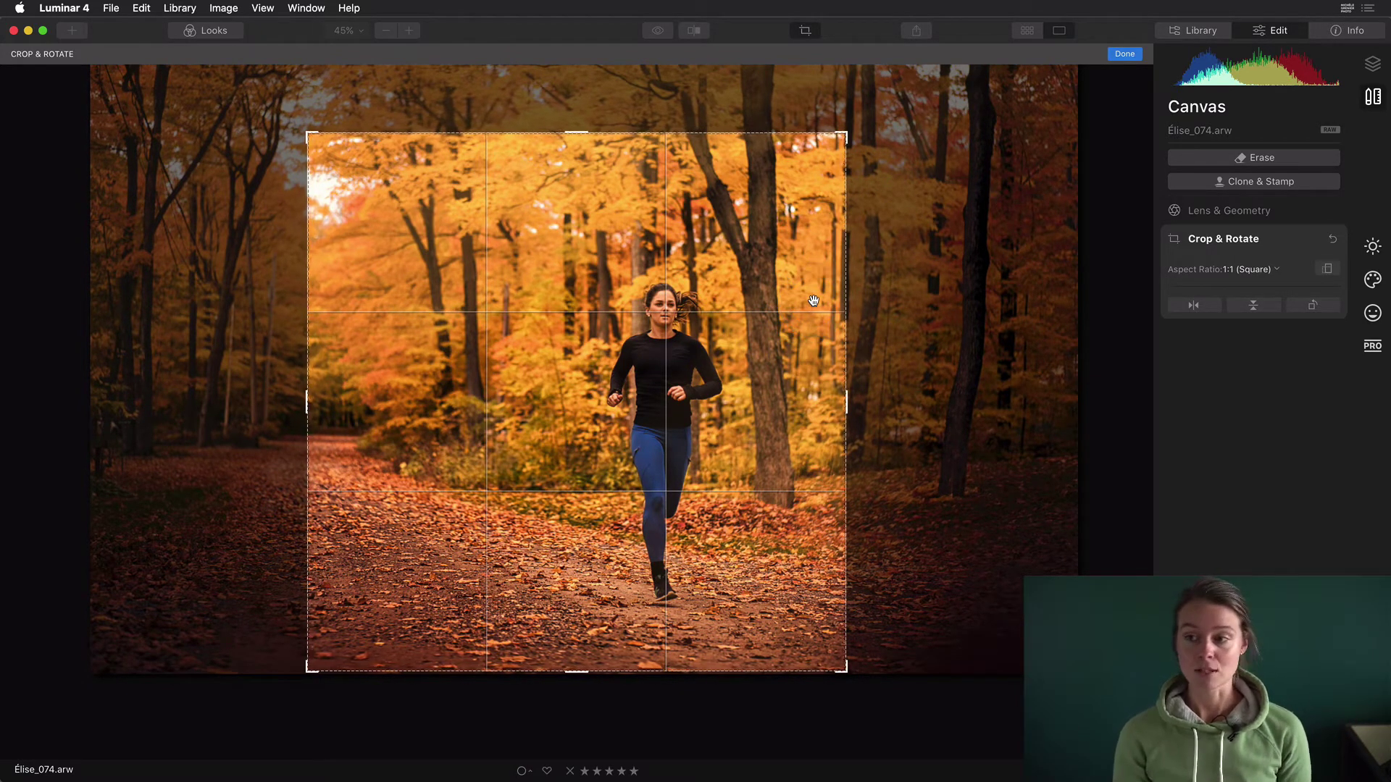
mouse_move(845, 133)
mouse_down()
mouse_move(817, 155)
mouse_move(833, 146)
mouse_up()
mouse_move(774, 187)
mouse_down()
mouse_move(752, 199)
mouse_move(795, 203)
mouse_up()
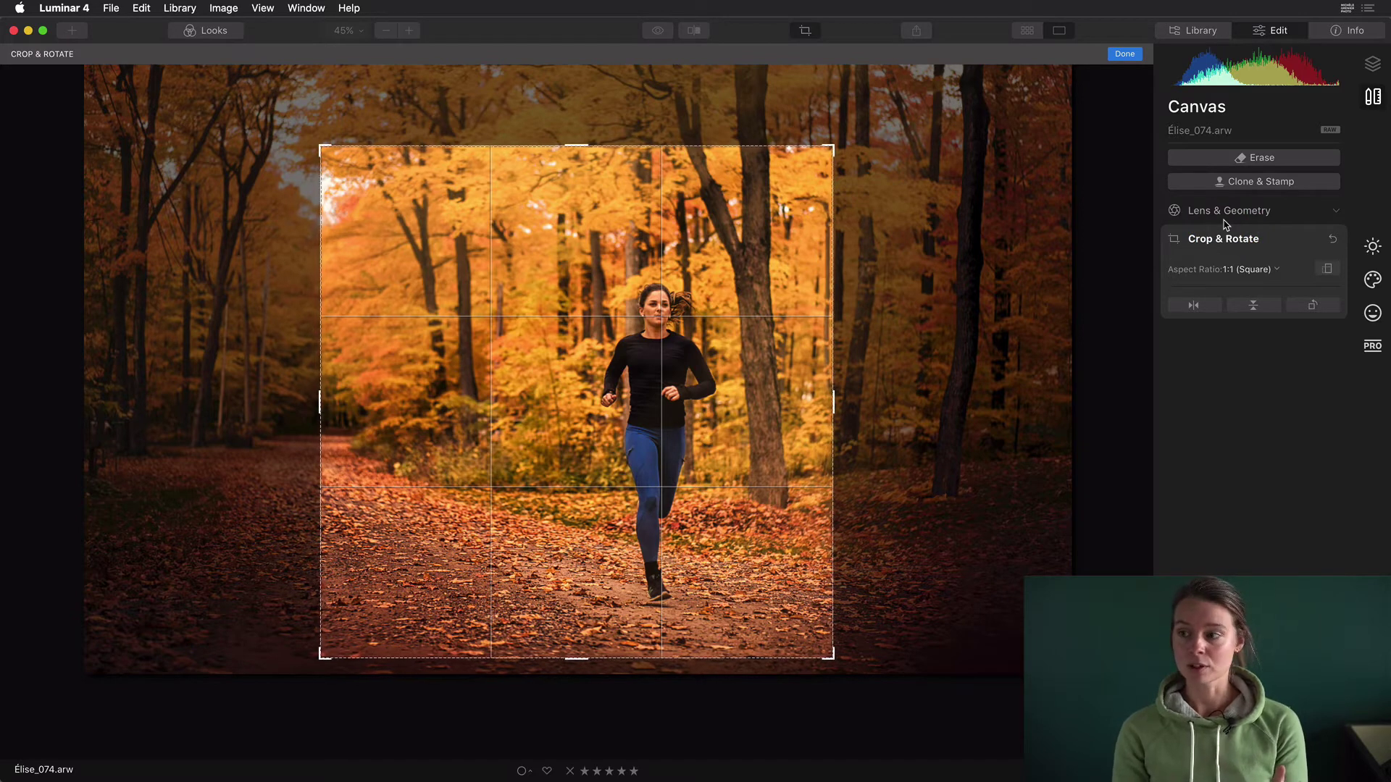
Step: Try a custom crop ratio of 1800 x 704 and shift the photo up so the runner's feet fit
click(1249, 269)
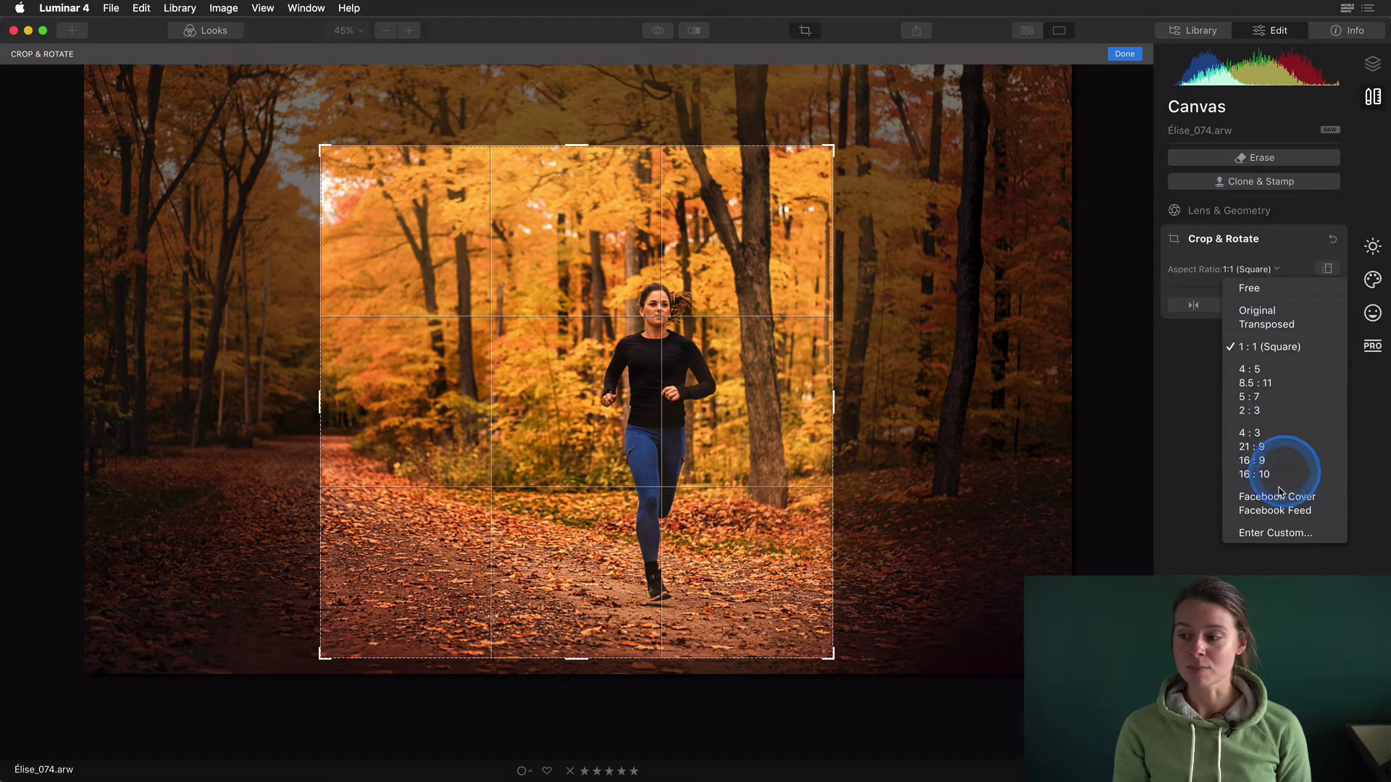
click(1261, 534)
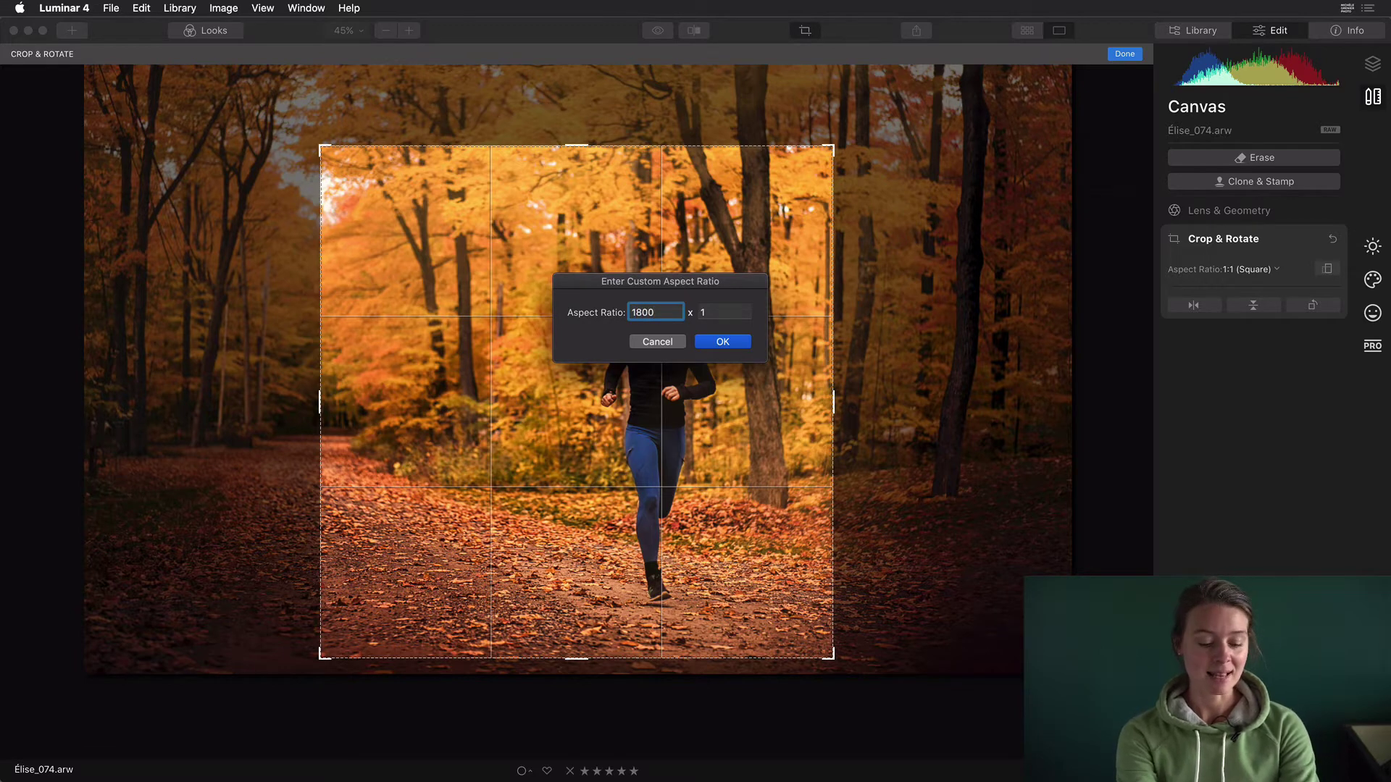
key(Tab)
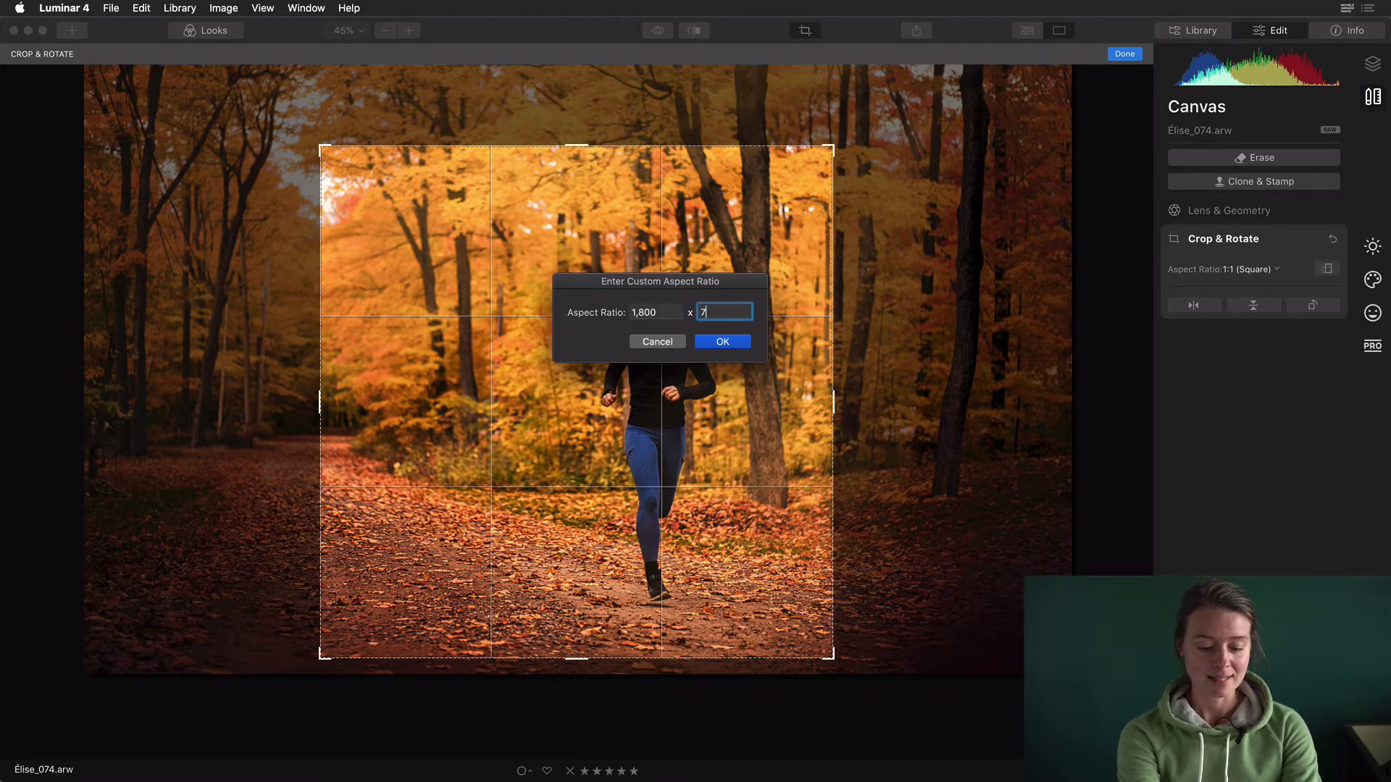
text(704)
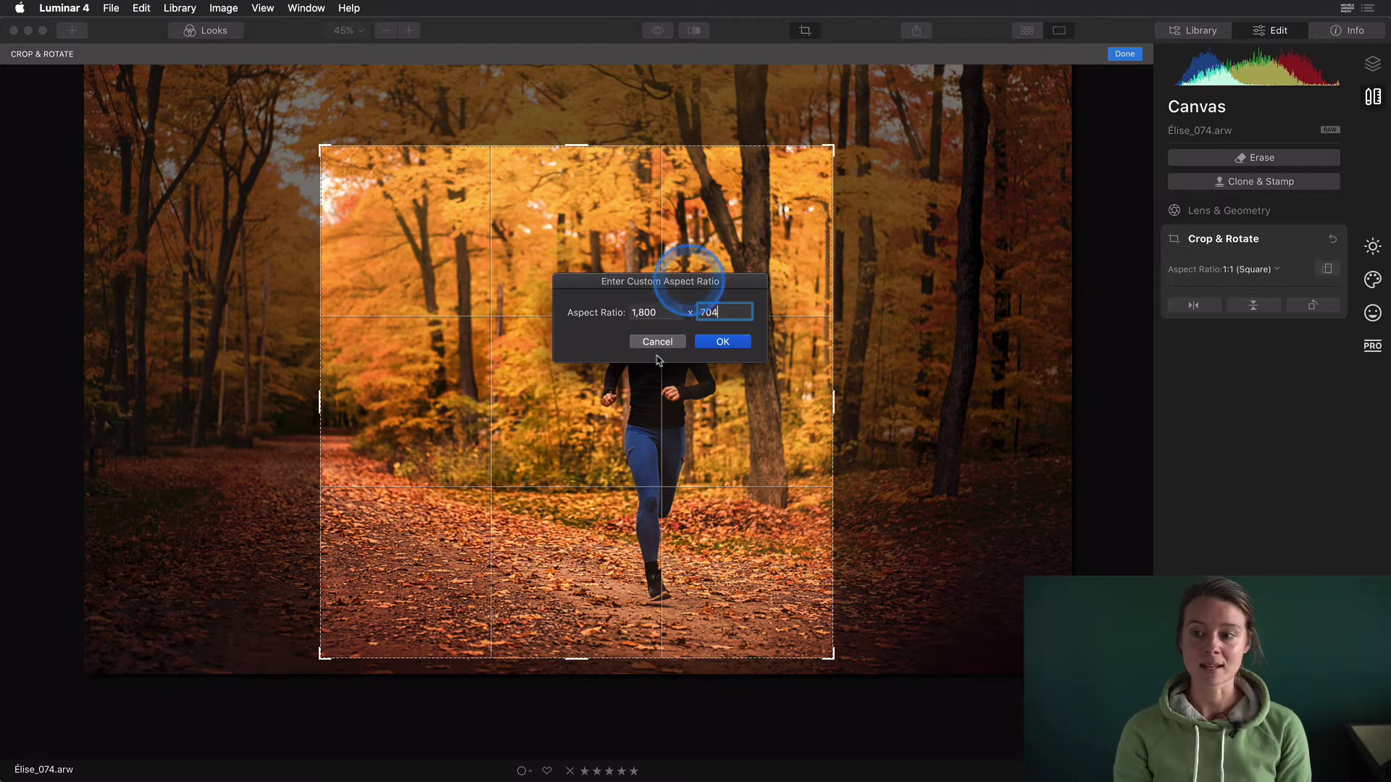
click(717, 341)
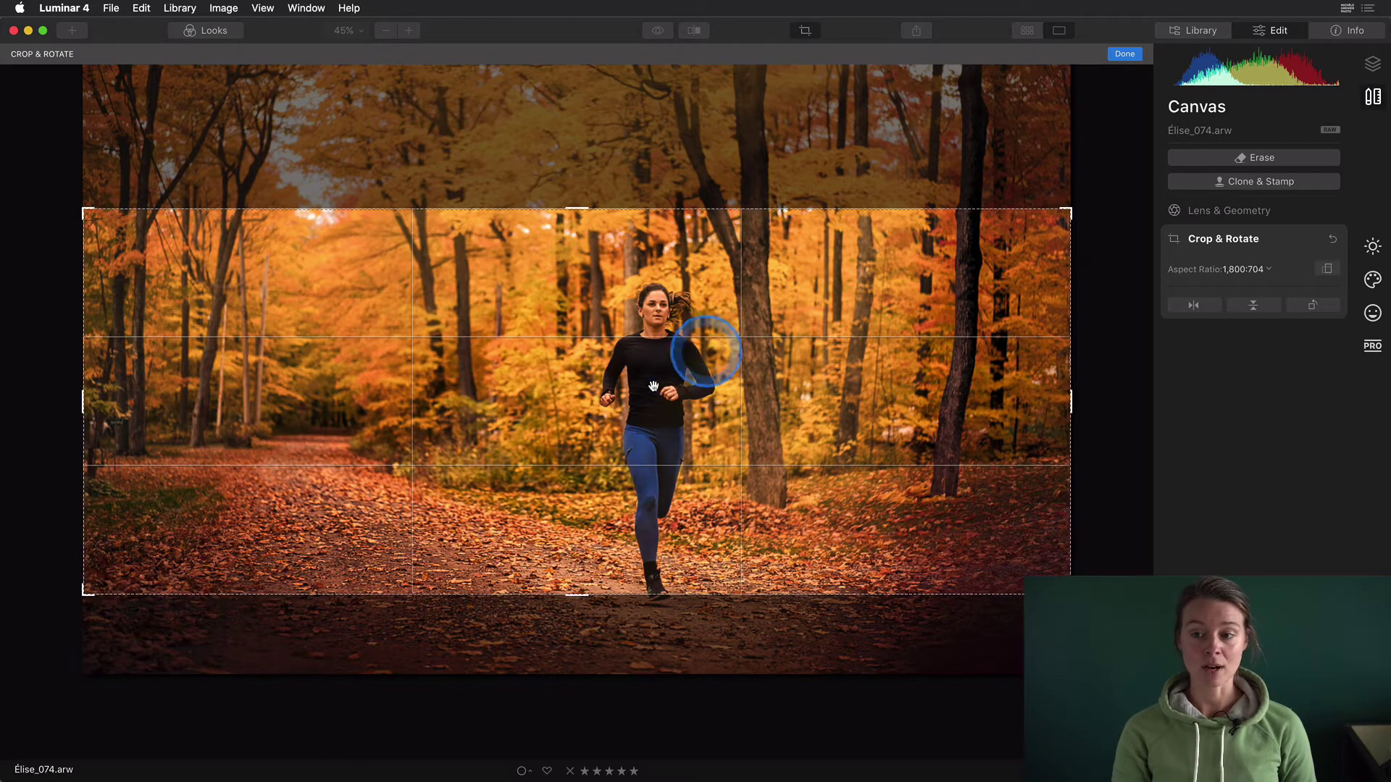
drag(661, 373, 662, 319)
click(788, 284)
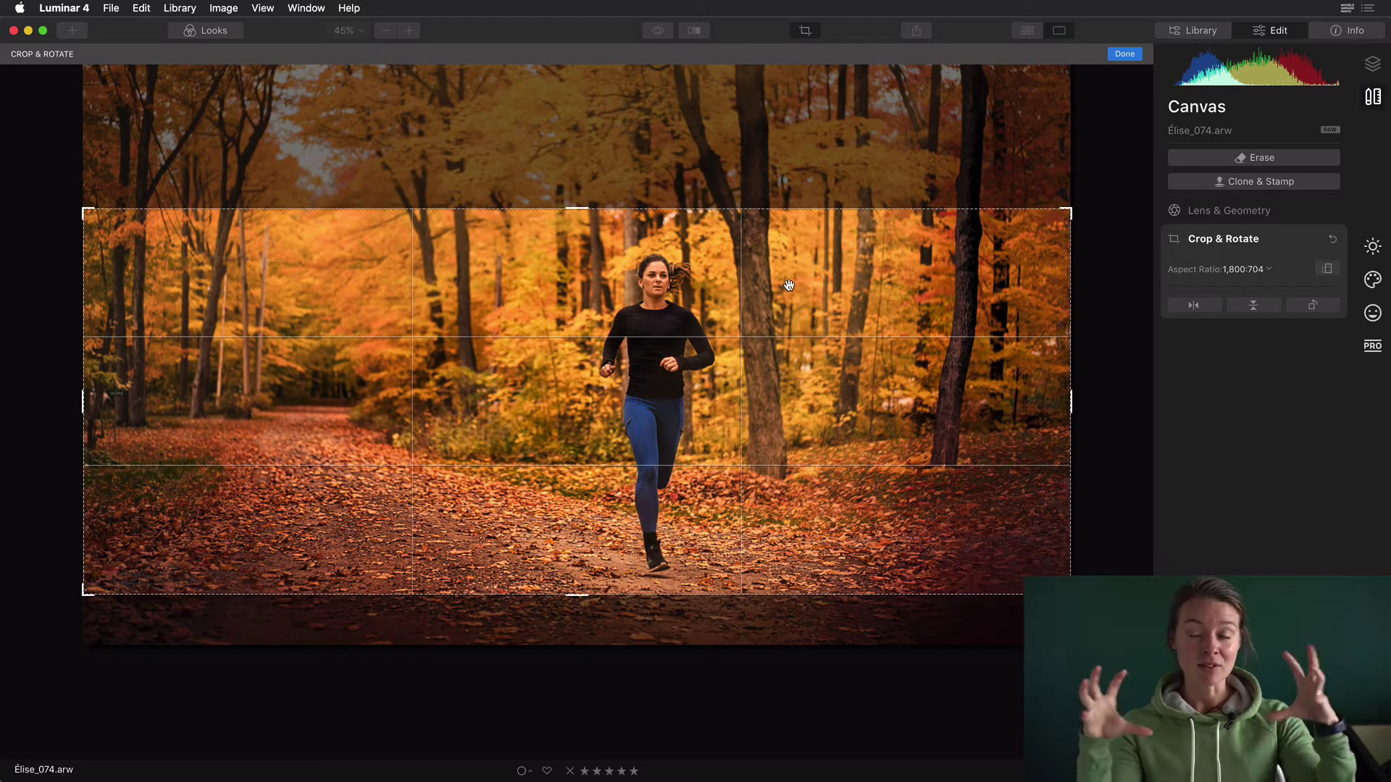
click(513, 244)
click(389, 471)
click(301, 351)
click(638, 466)
click(736, 352)
click(512, 353)
click(780, 352)
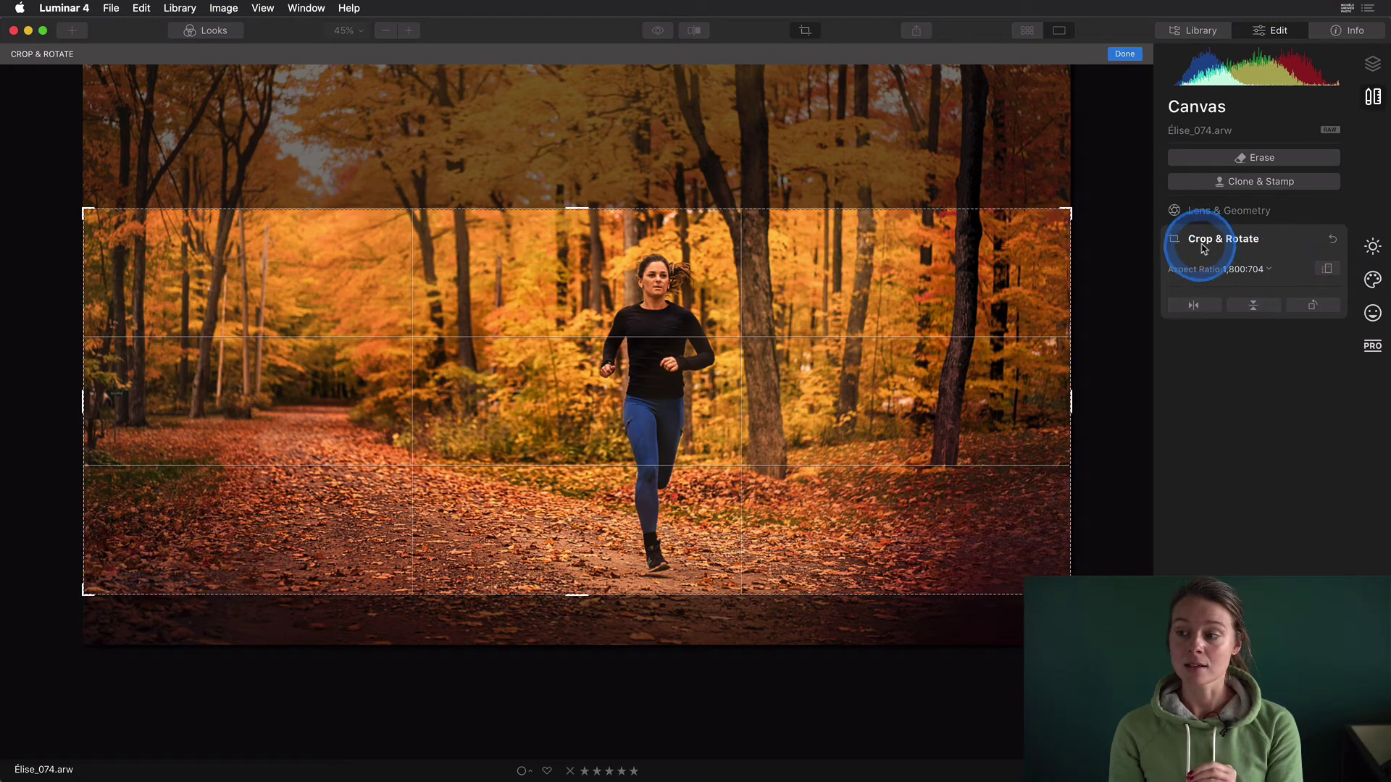
Step: Reselect the saved custom aspect ratio 1,800:704 for the crop frame
click(1268, 270)
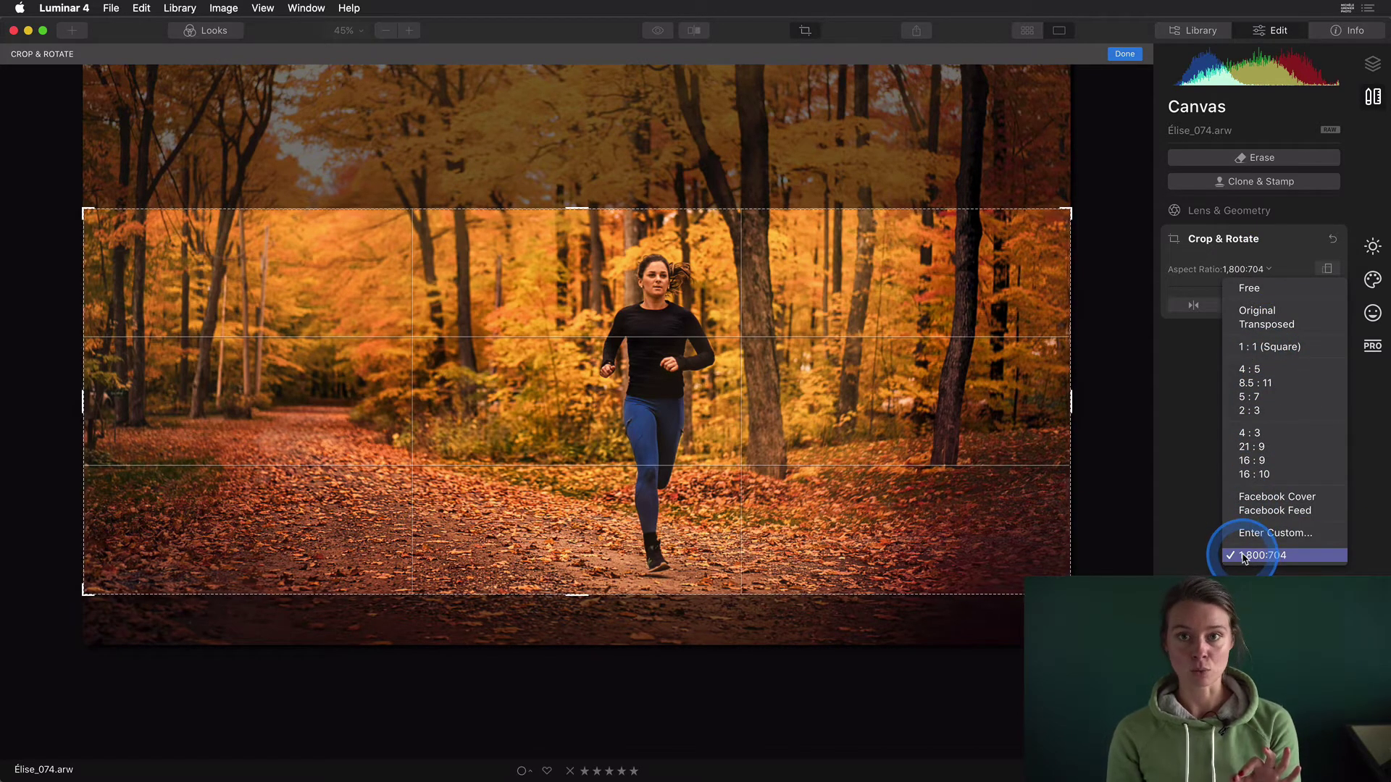
click(1243, 556)
click(674, 341)
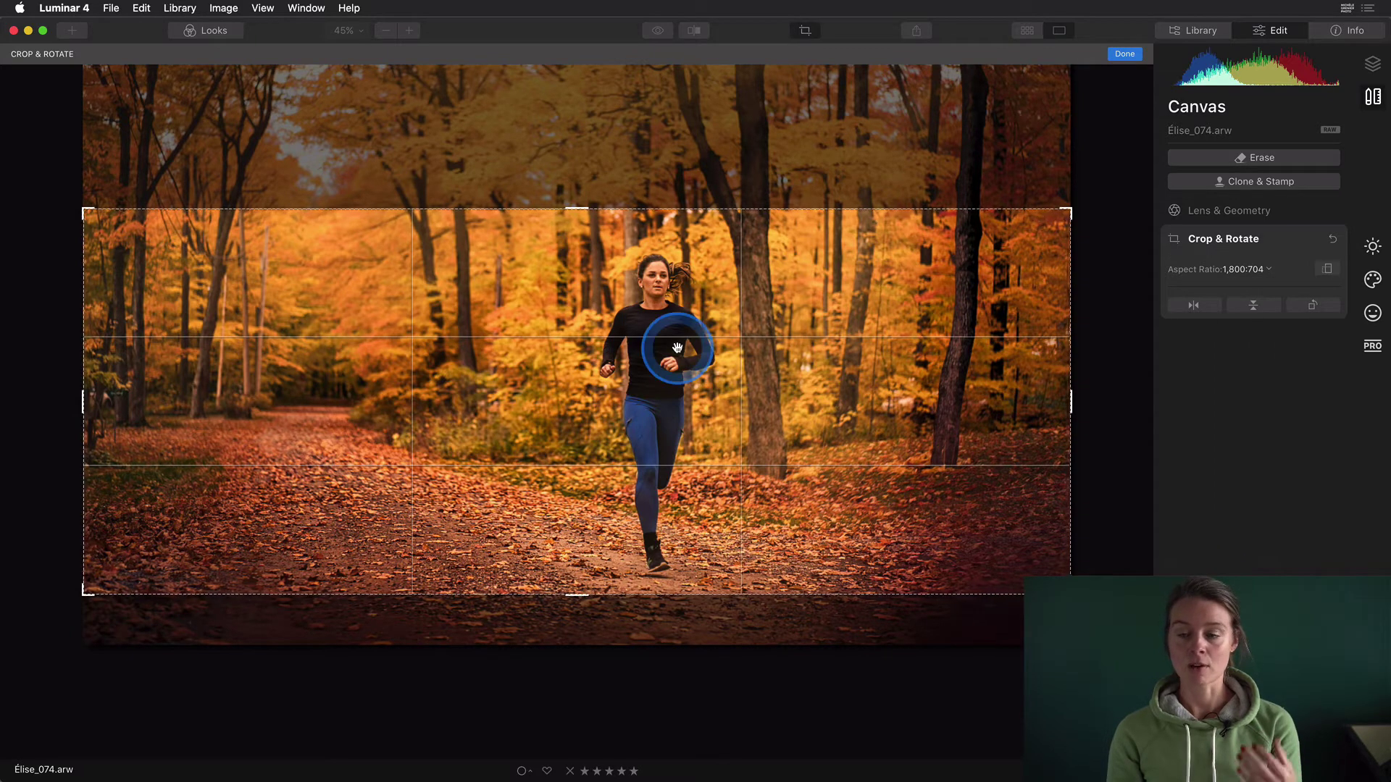
click(331, 358)
click(868, 279)
click(534, 288)
click(676, 329)
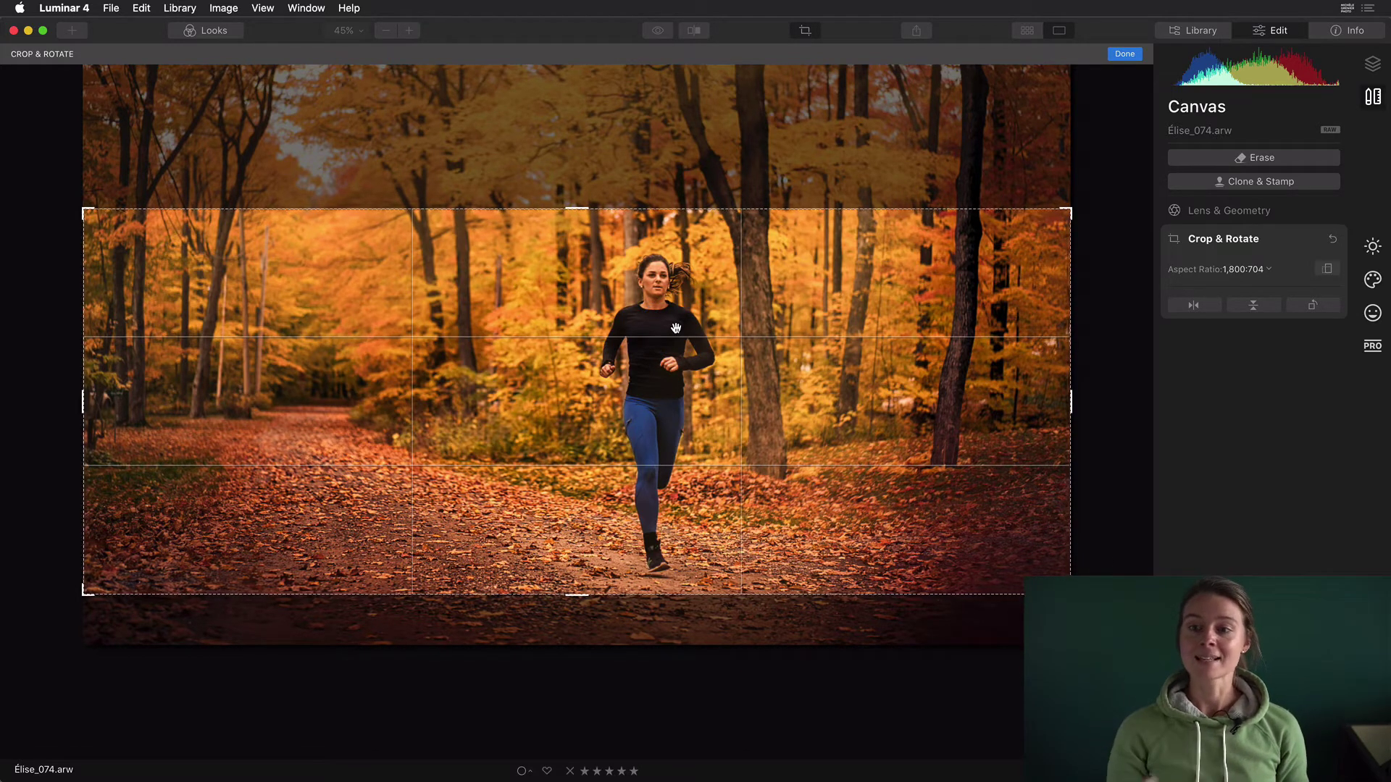
click(471, 542)
click(715, 468)
click(547, 298)
click(752, 311)
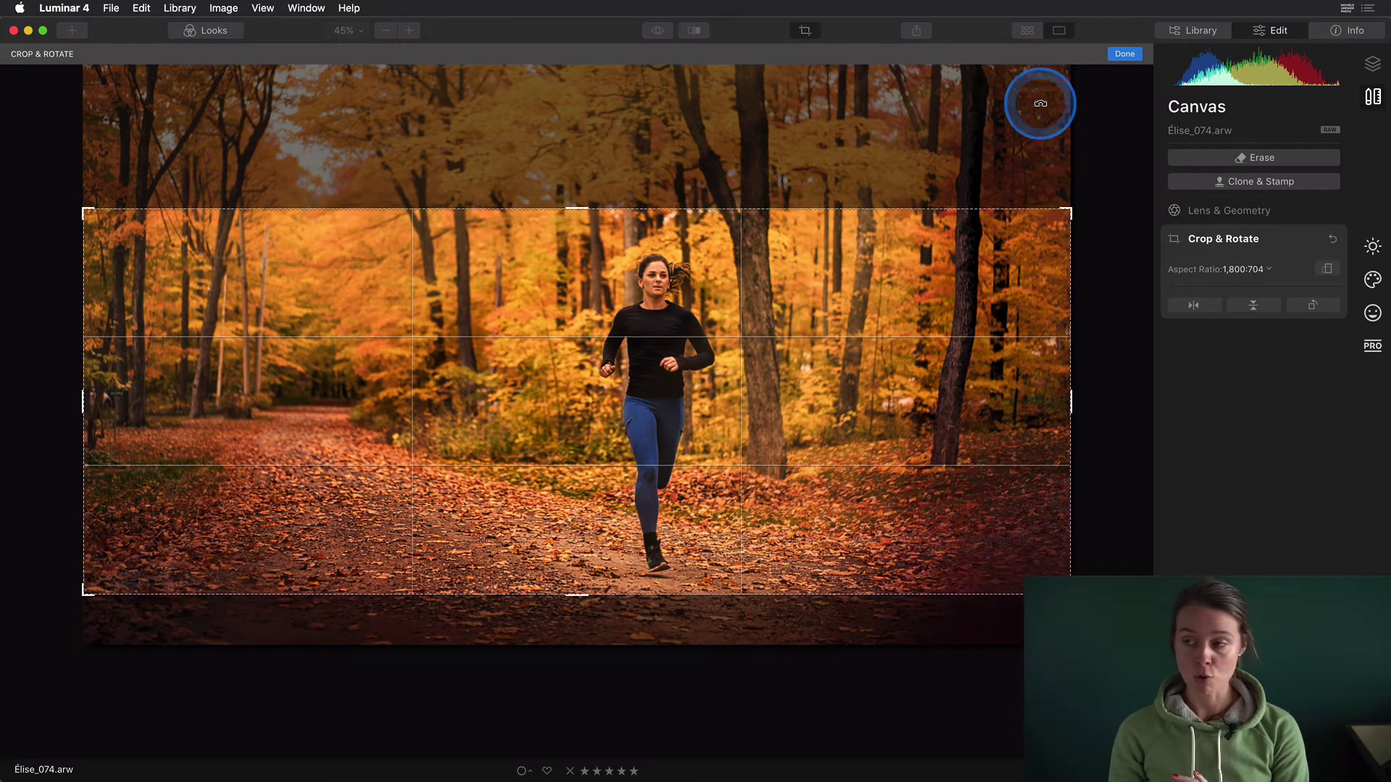
Step: Close the Crop & Rotate tool and open the uncropped photo in Adobe Photoshop 2020
click(1124, 56)
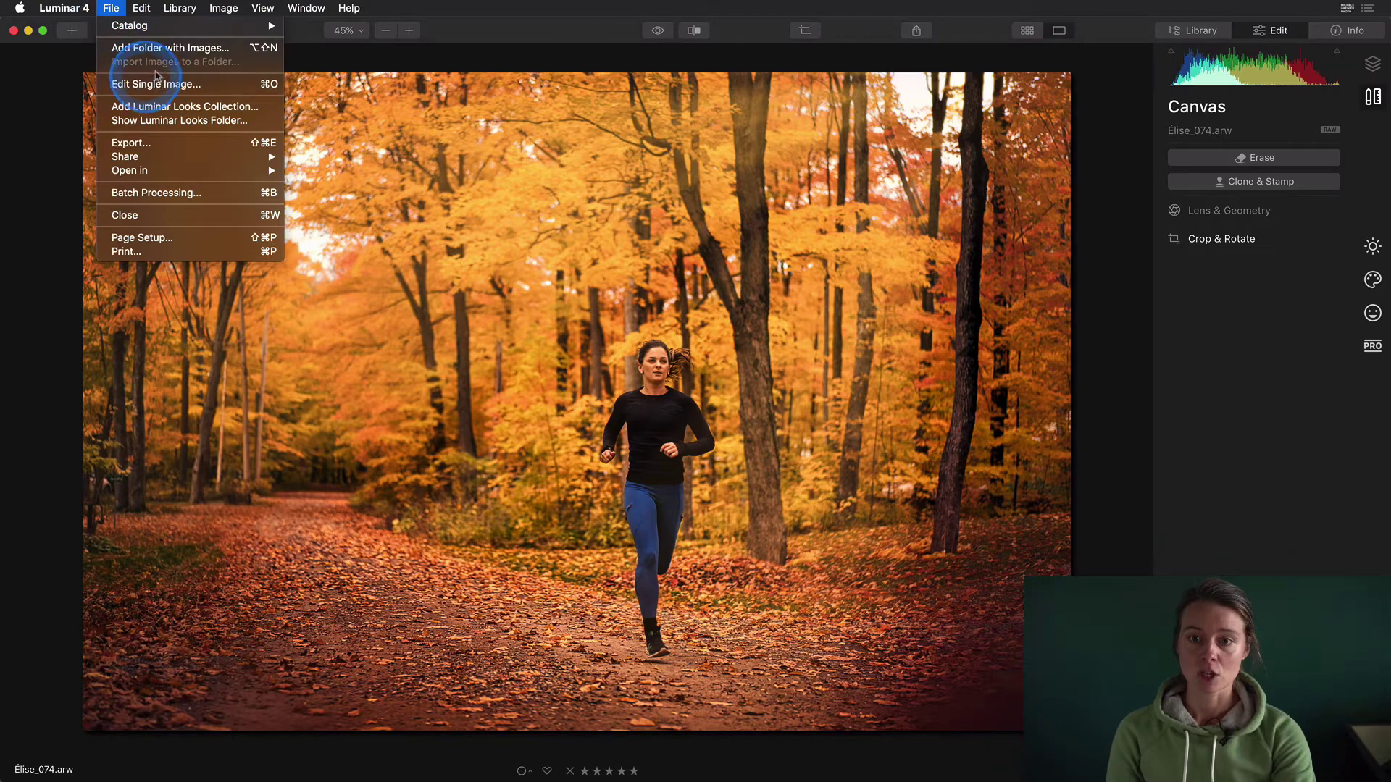
mouse_move(210, 170)
click(314, 196)
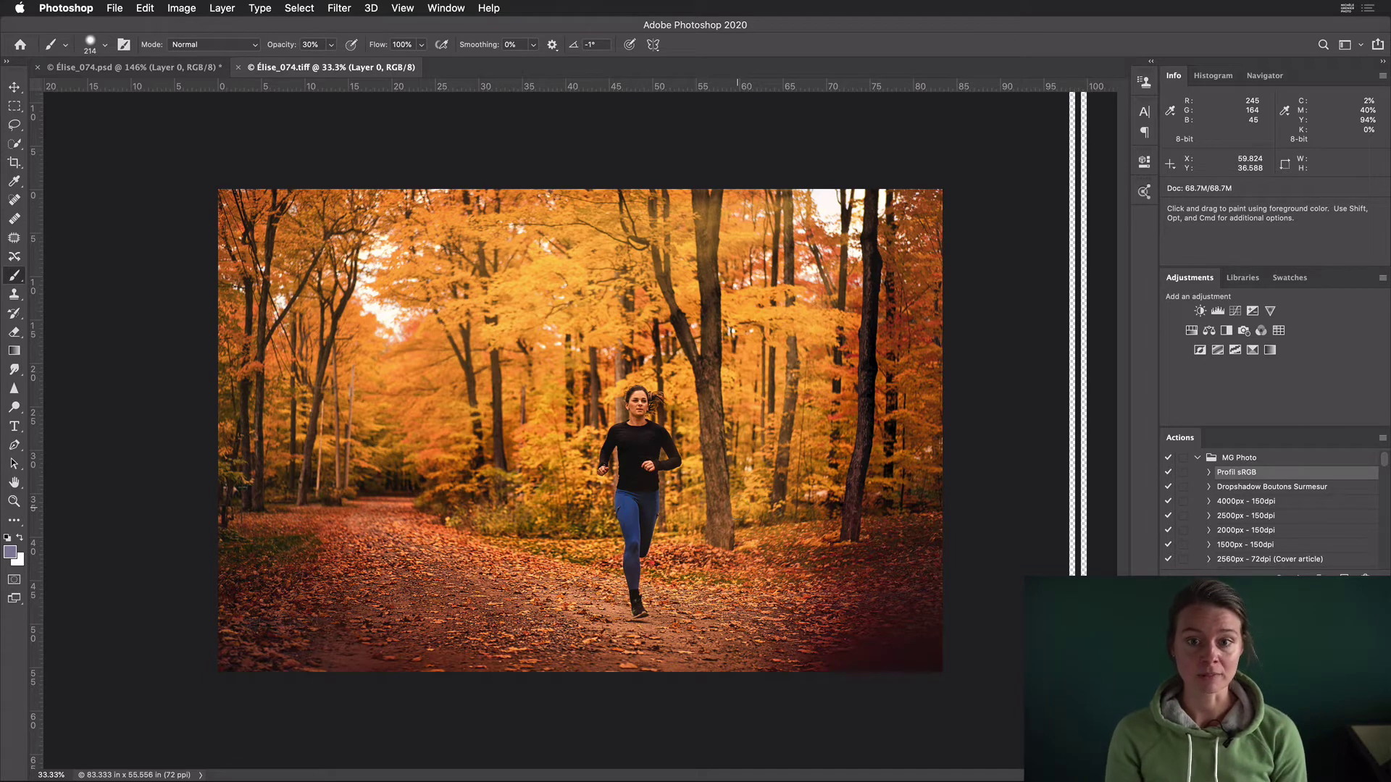
Step: Set the Crop tool's aspect ratio to 1800 by 704
click(13, 164)
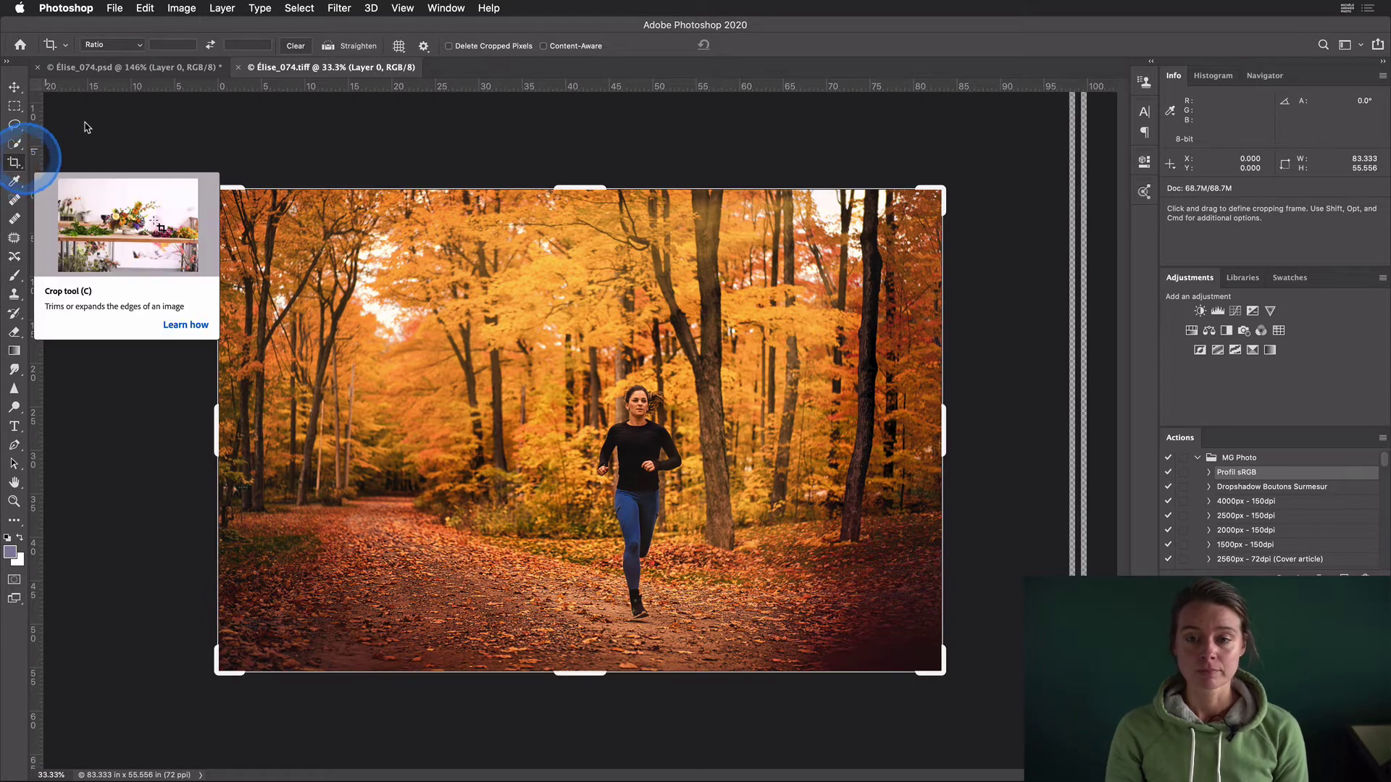
click(192, 46)
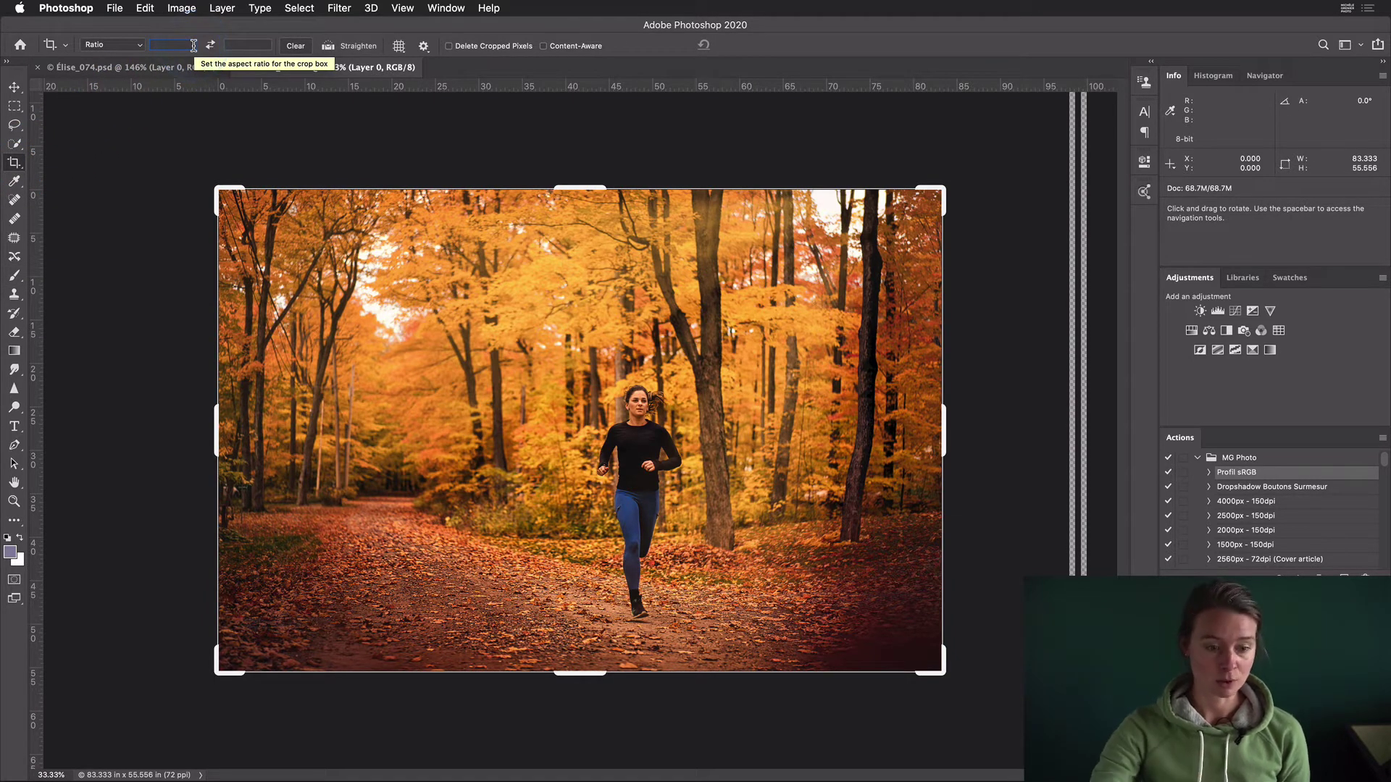
text(1800)
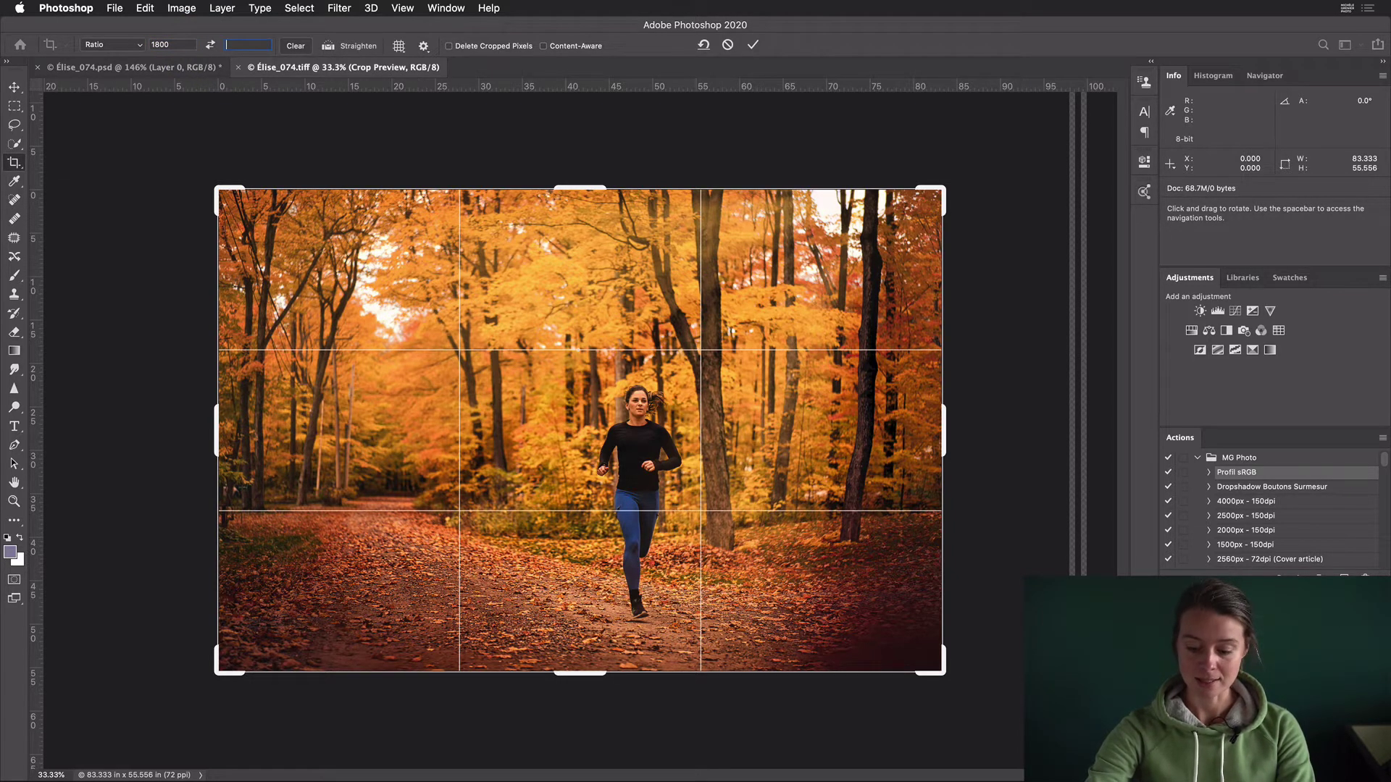
text(704)
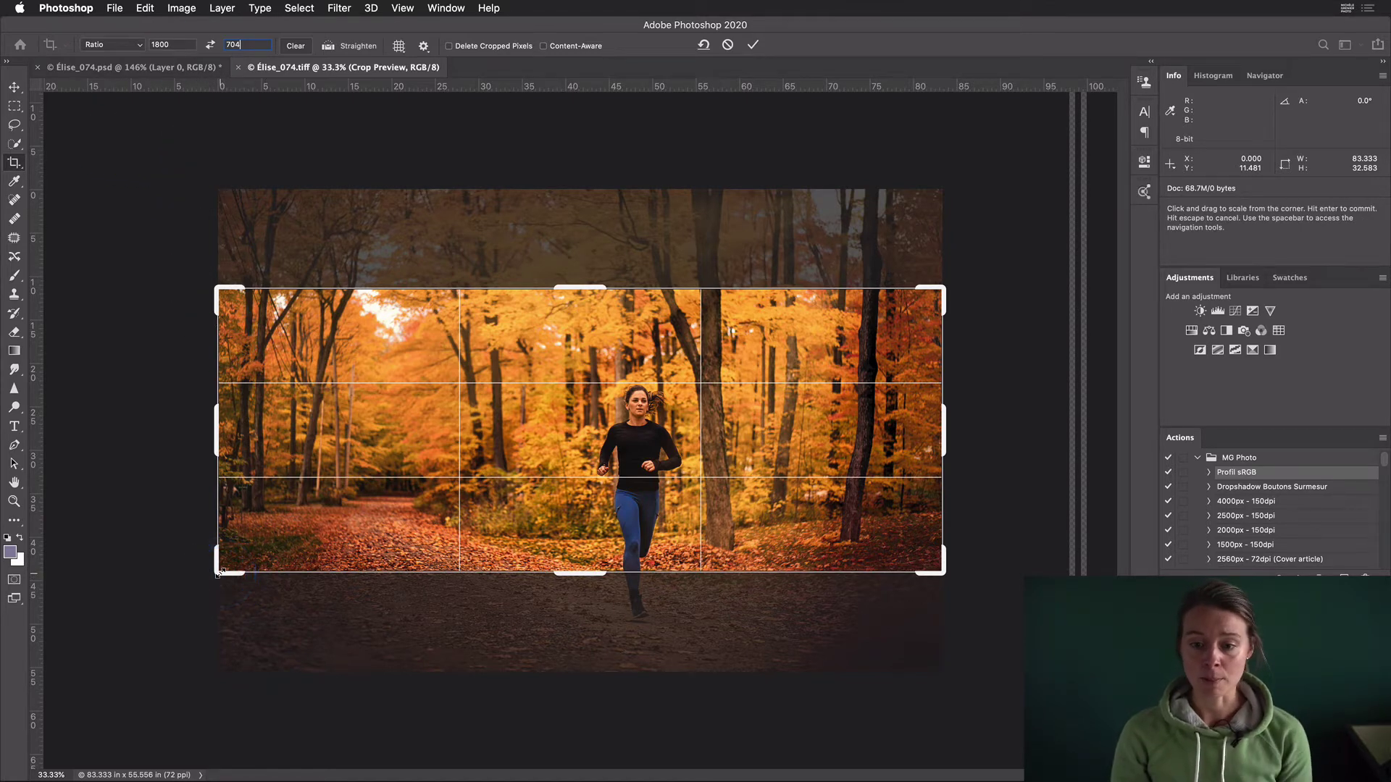
Step: Extend the crop frame past both sides of the photo to about 111.6 x 43.7 in, fitting the whole runner, and commit it
drag(219, 571, 175, 641)
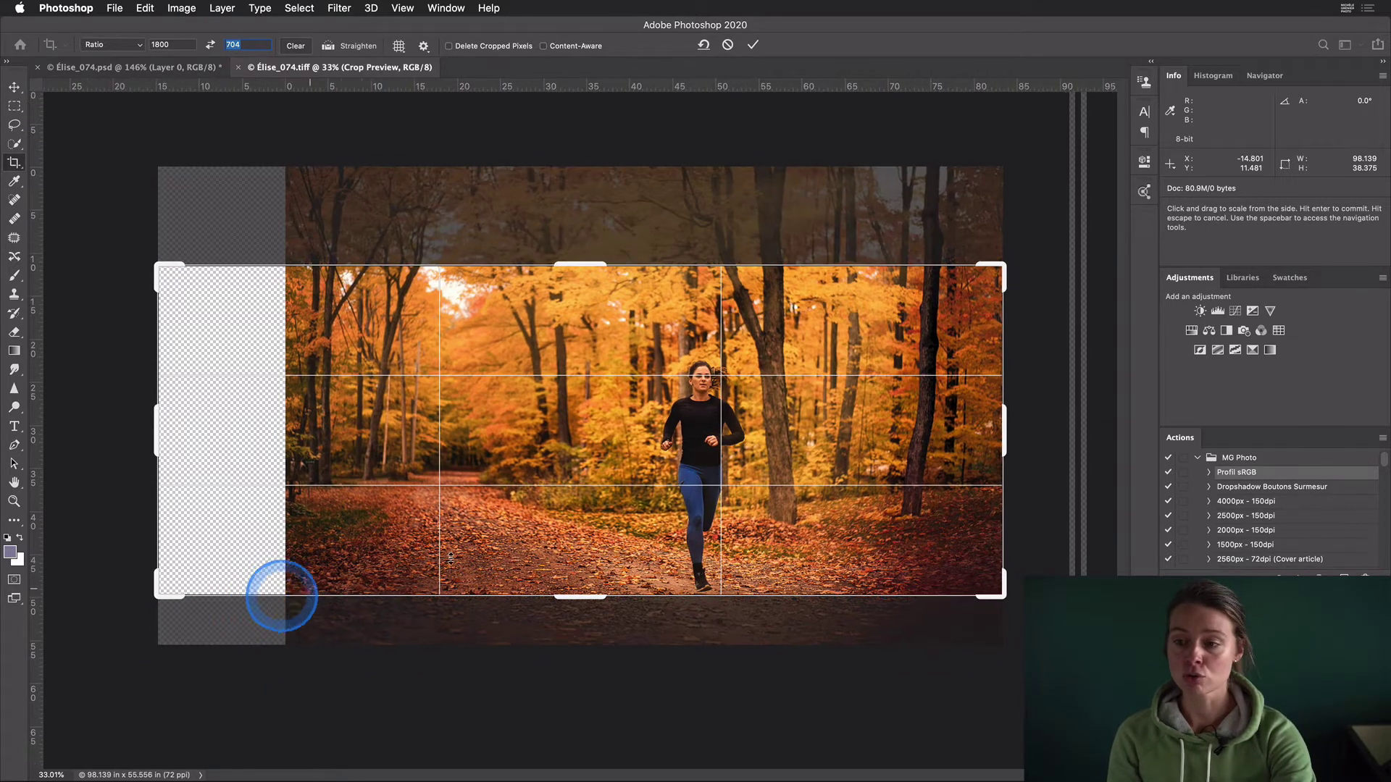
drag(887, 312, 971, 285)
drag(707, 397, 662, 412)
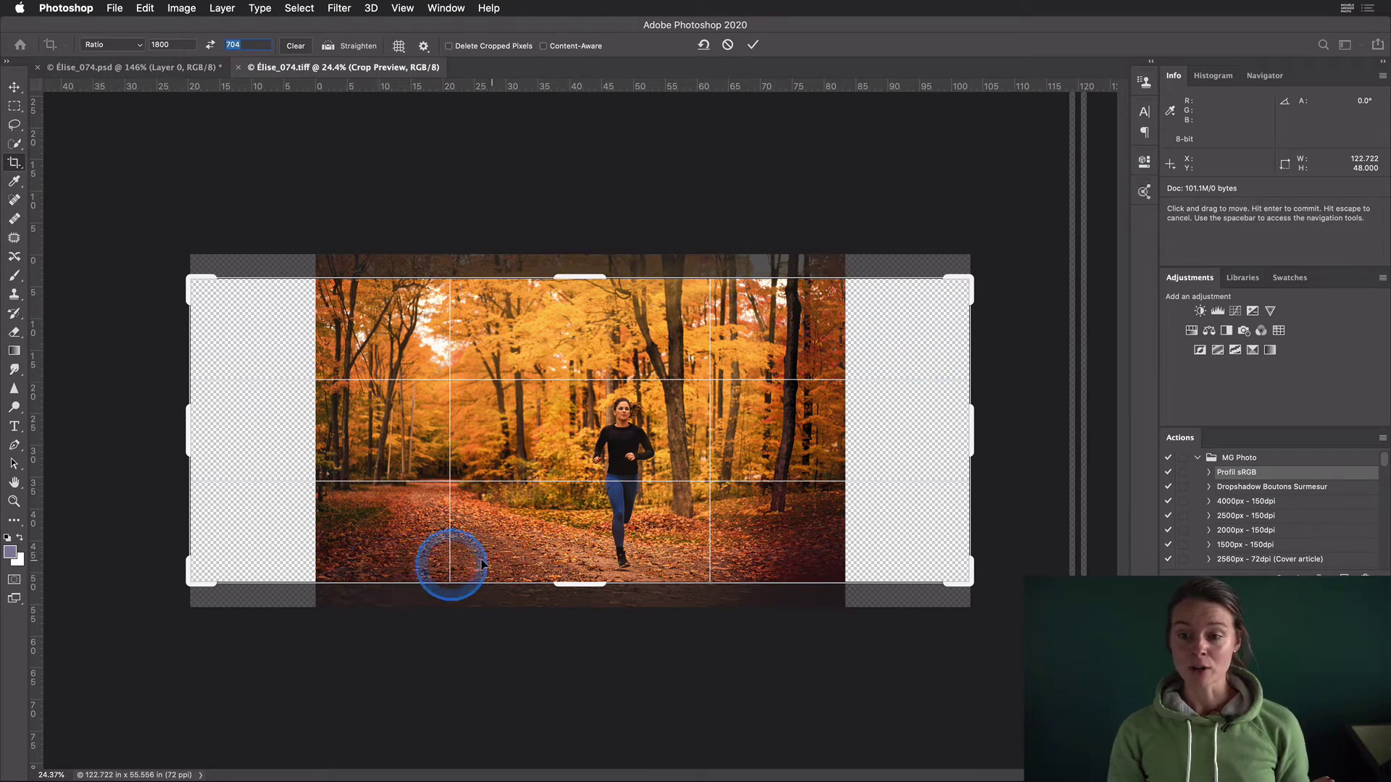
drag(192, 579, 224, 574)
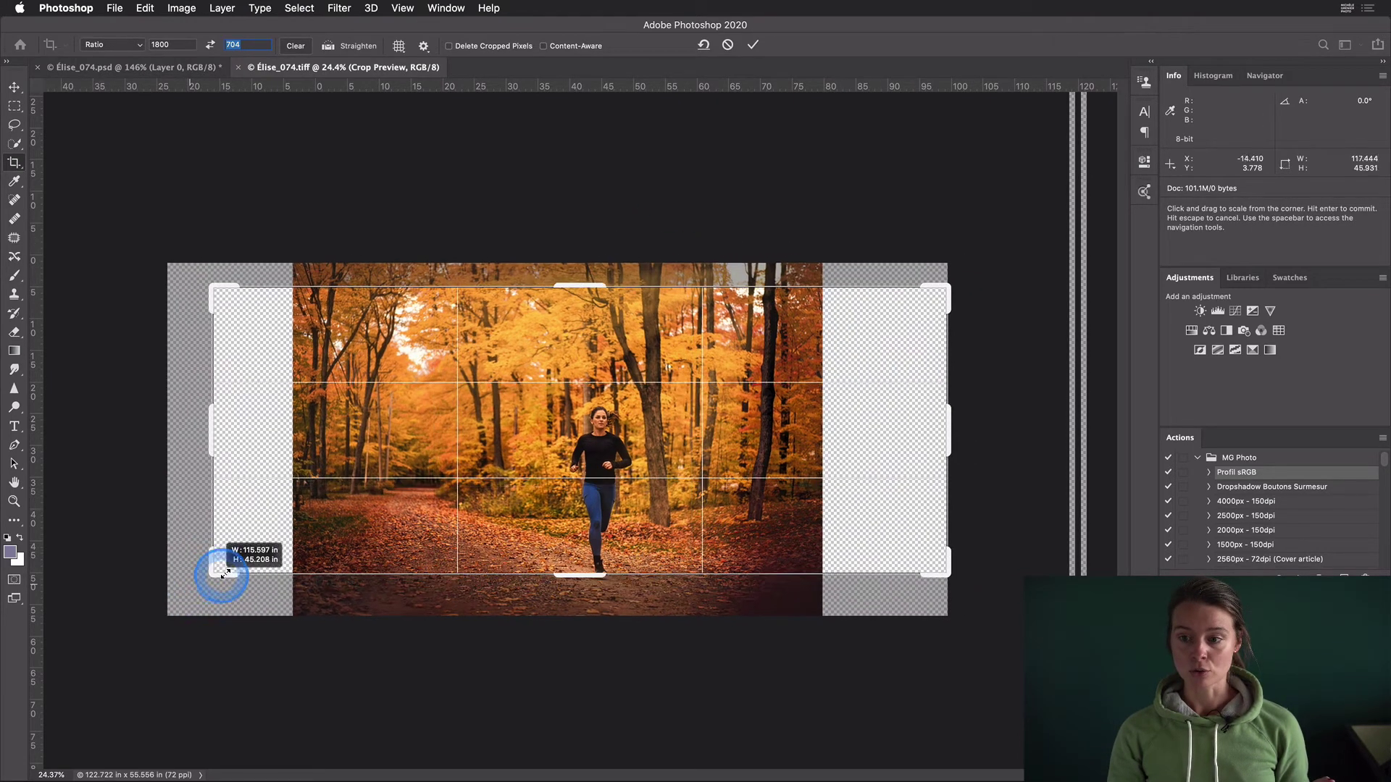
drag(398, 448, 443, 433)
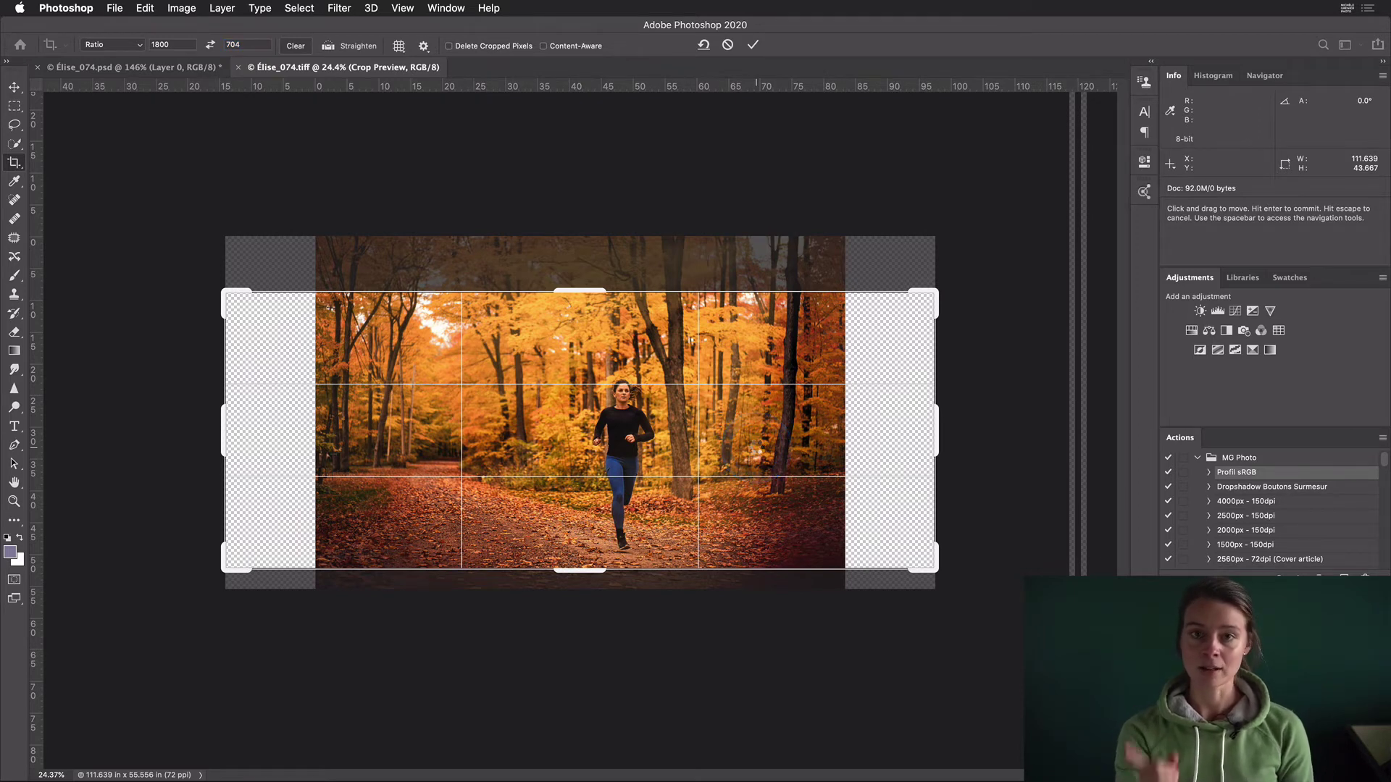
key(Return)
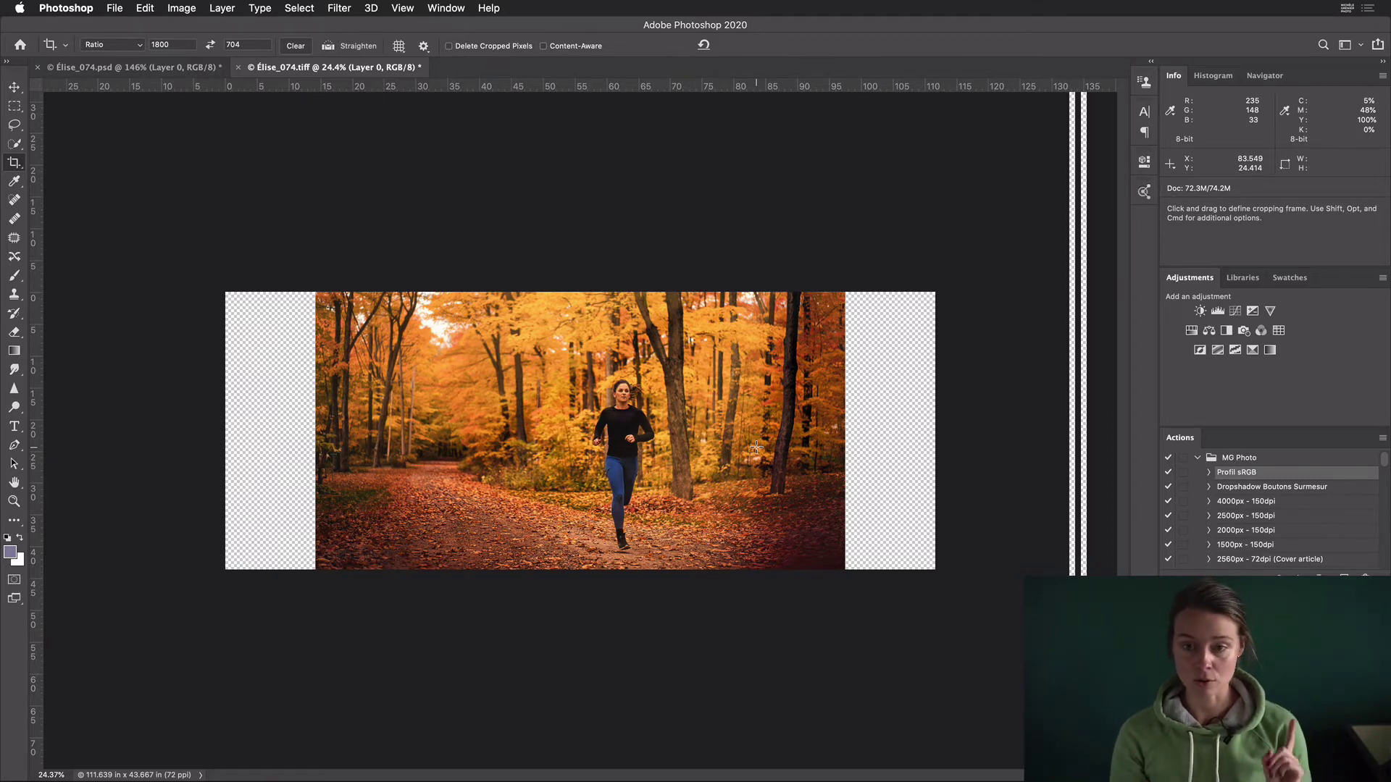
Step: Marquee-select the area from the canvas's left edge to just before the runner, about 56.1 x 43.7 in, and copy it to a new layer
click(13, 106)
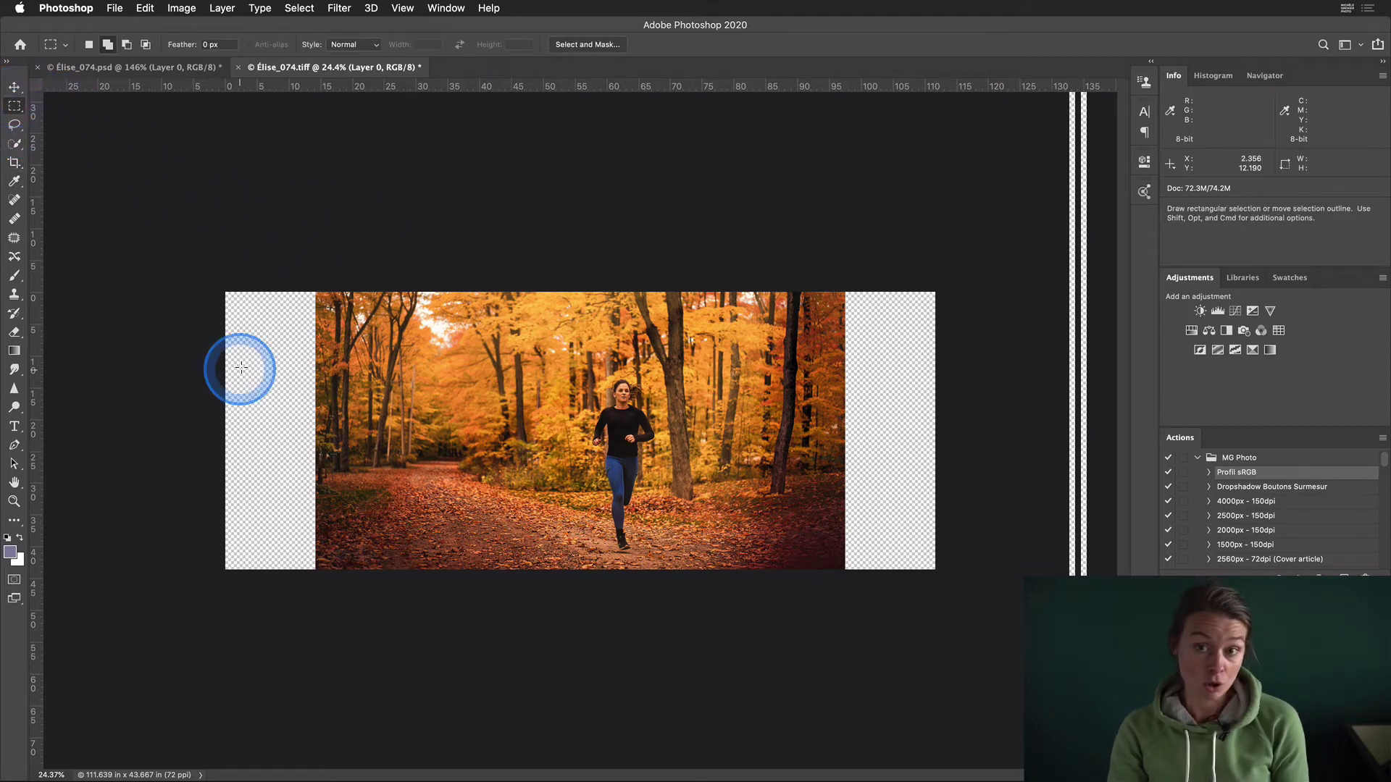
drag(211, 258, 148, 420)
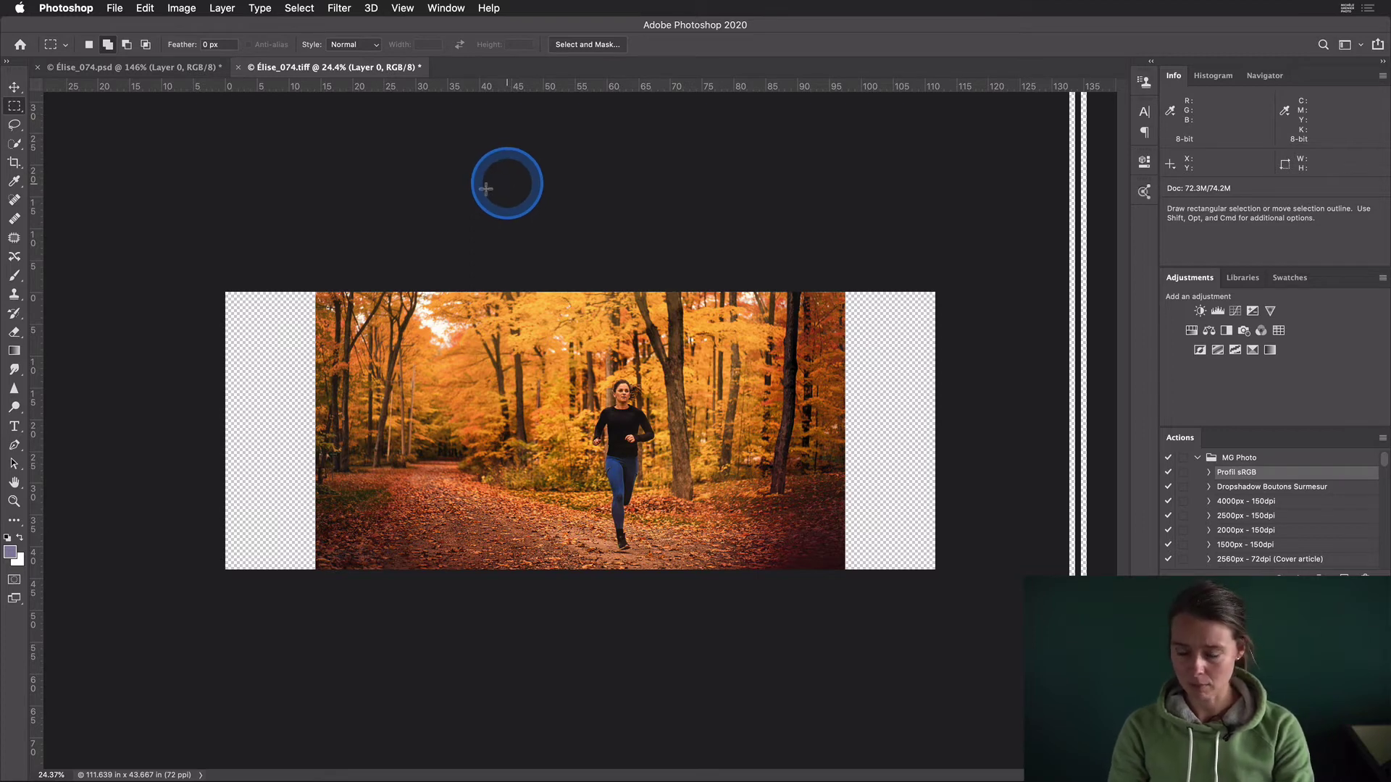
drag(217, 281, 579, 699)
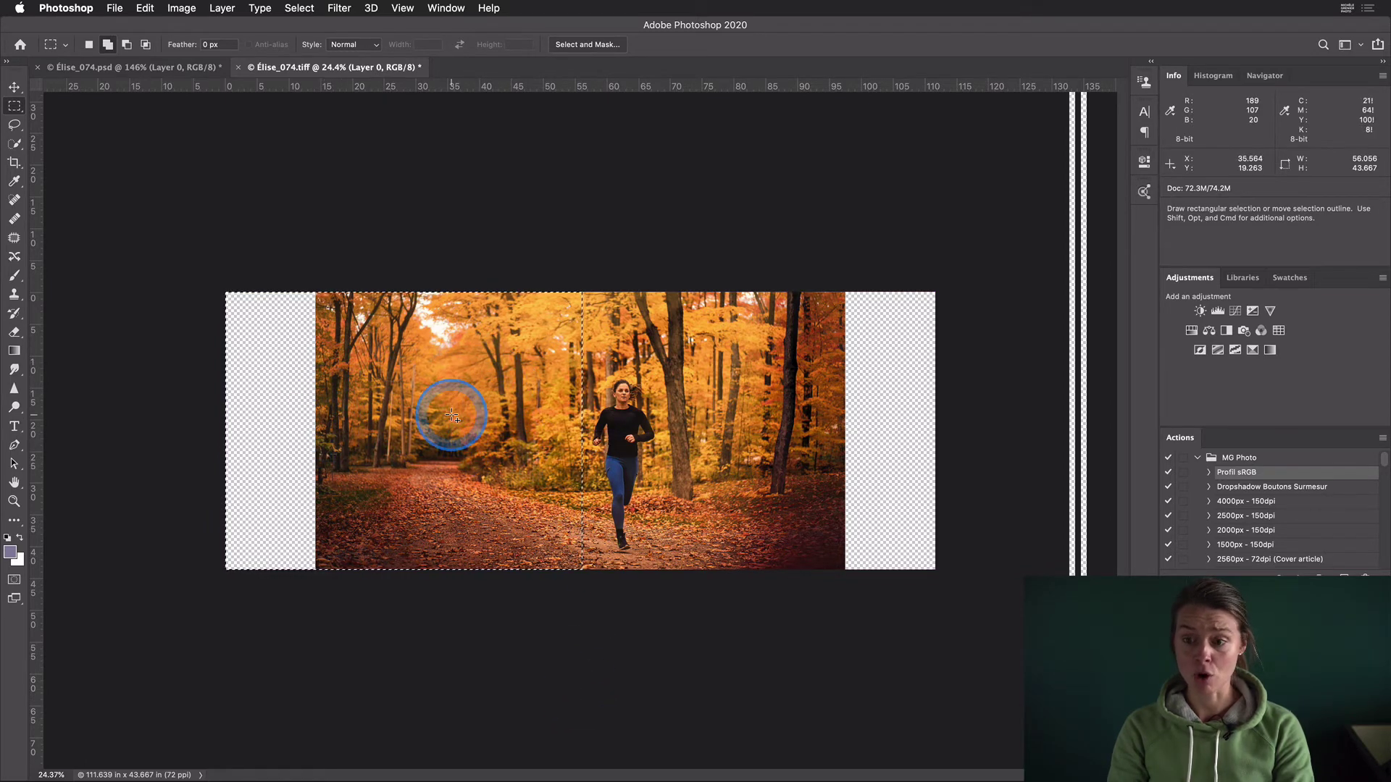
key(super+j)
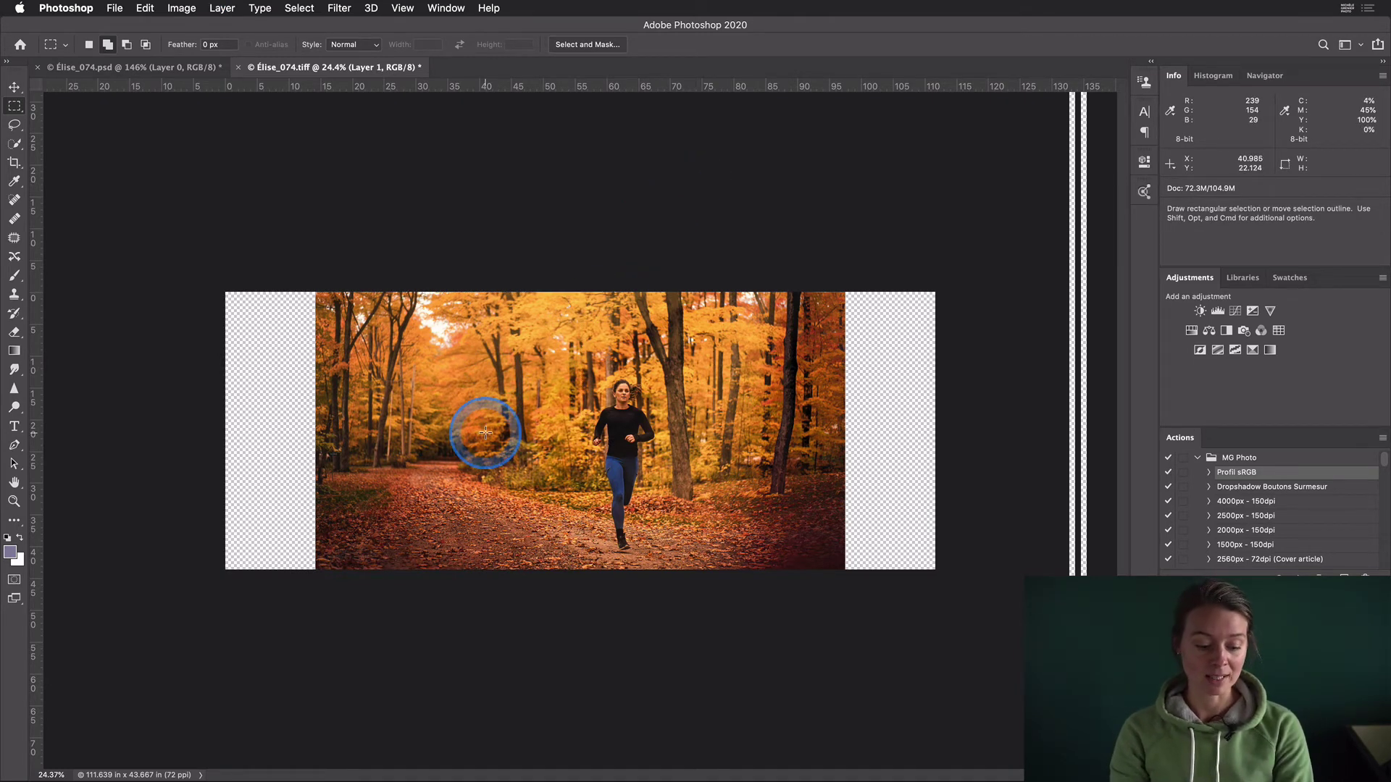
Step: Free-transform the copied left section, stretching it outward only horizontally until it reaches the canvas's left edge, and commit it
key(super+t)
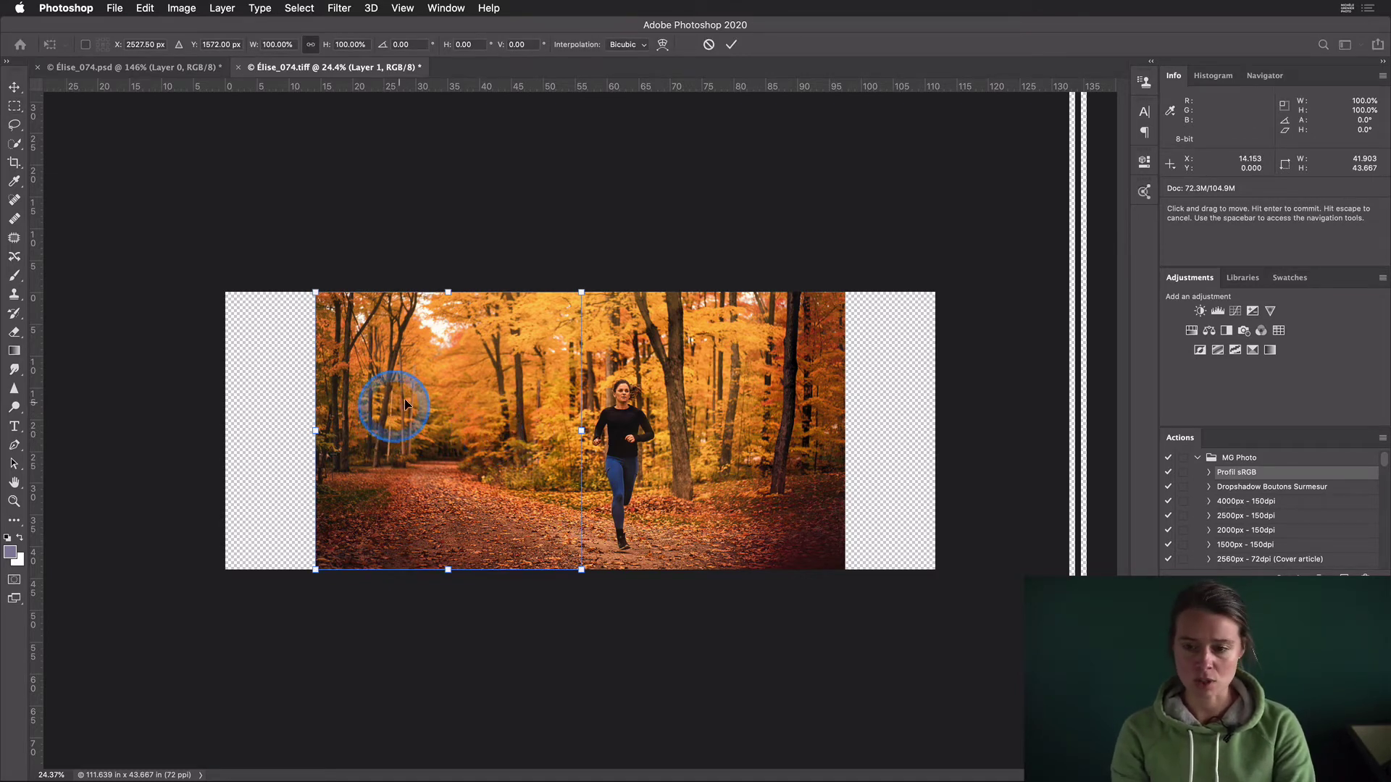
drag(319, 431, 229, 444)
key(Return)
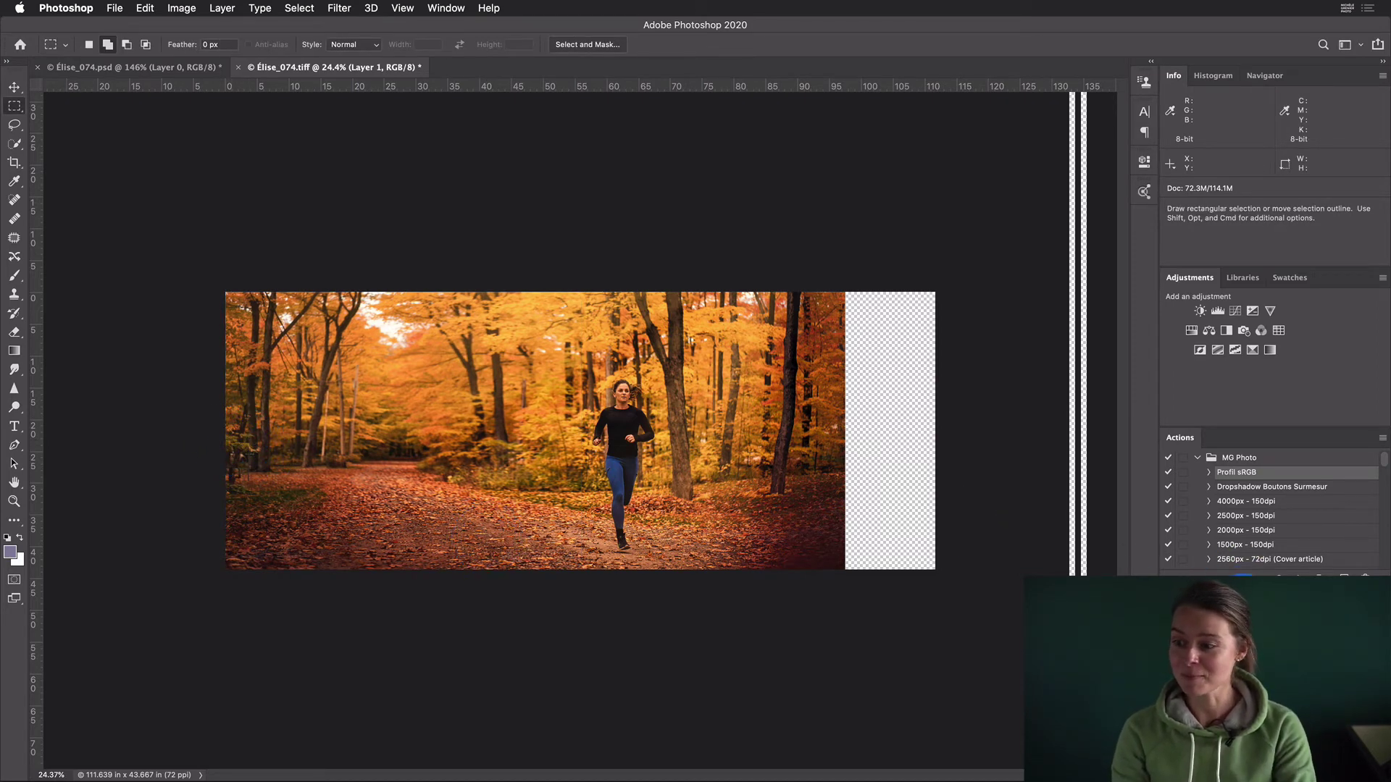
Step: On the original photo layer, select the area right of the runner, about 33.8 in wide at full height, and copy it to a new layer
key(super+e)
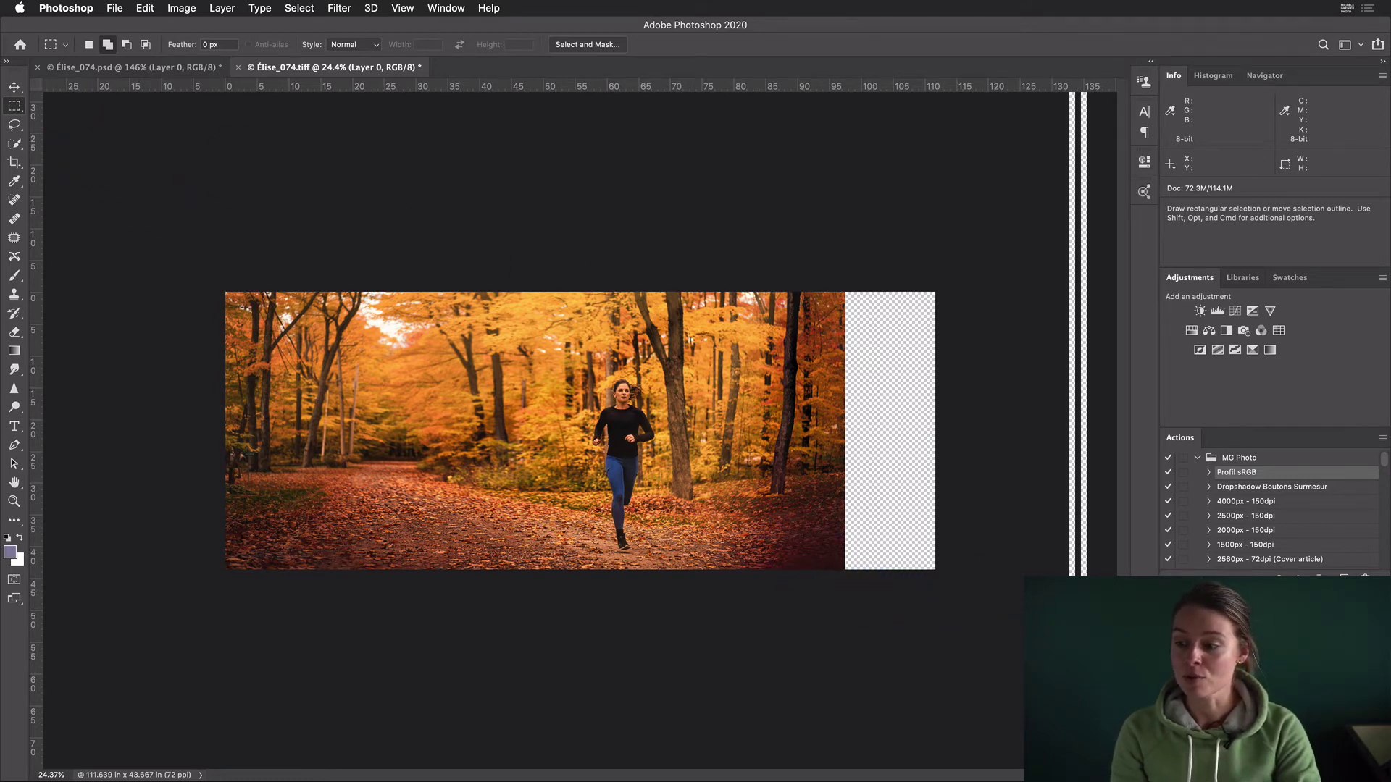
drag(837, 600, 661, 234)
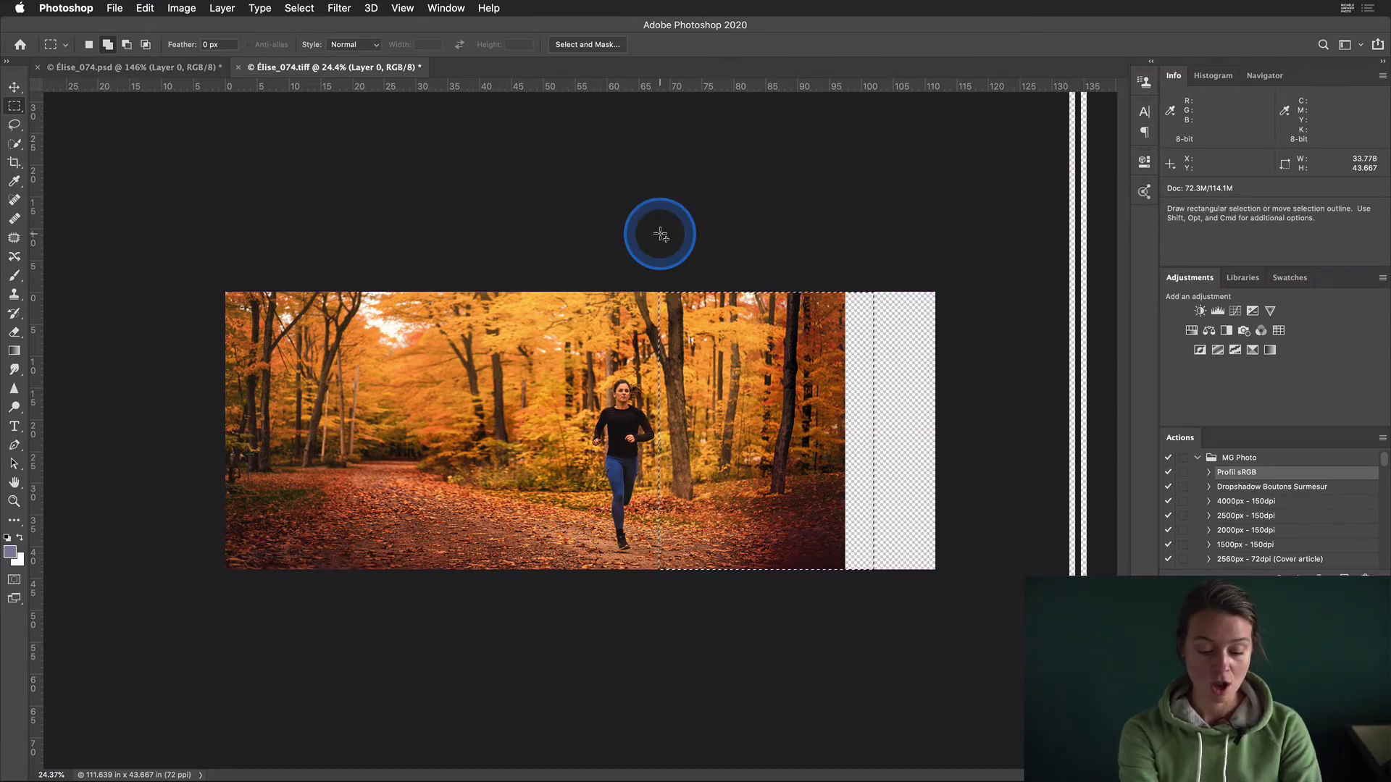
key(super+j)
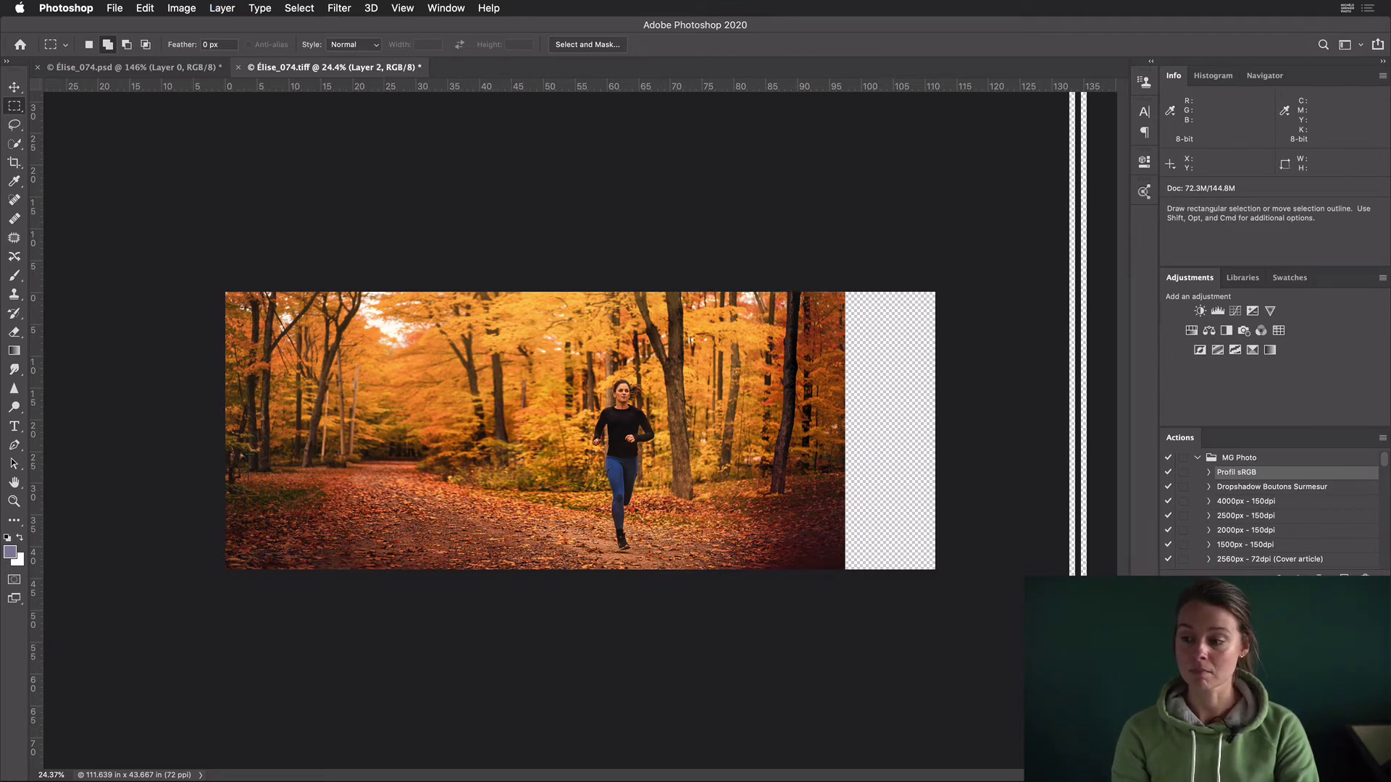
Step: Stretch the copied right section horizontally to about 148% so it fills the canvas to its right edge, and commit the transform
key(super+t)
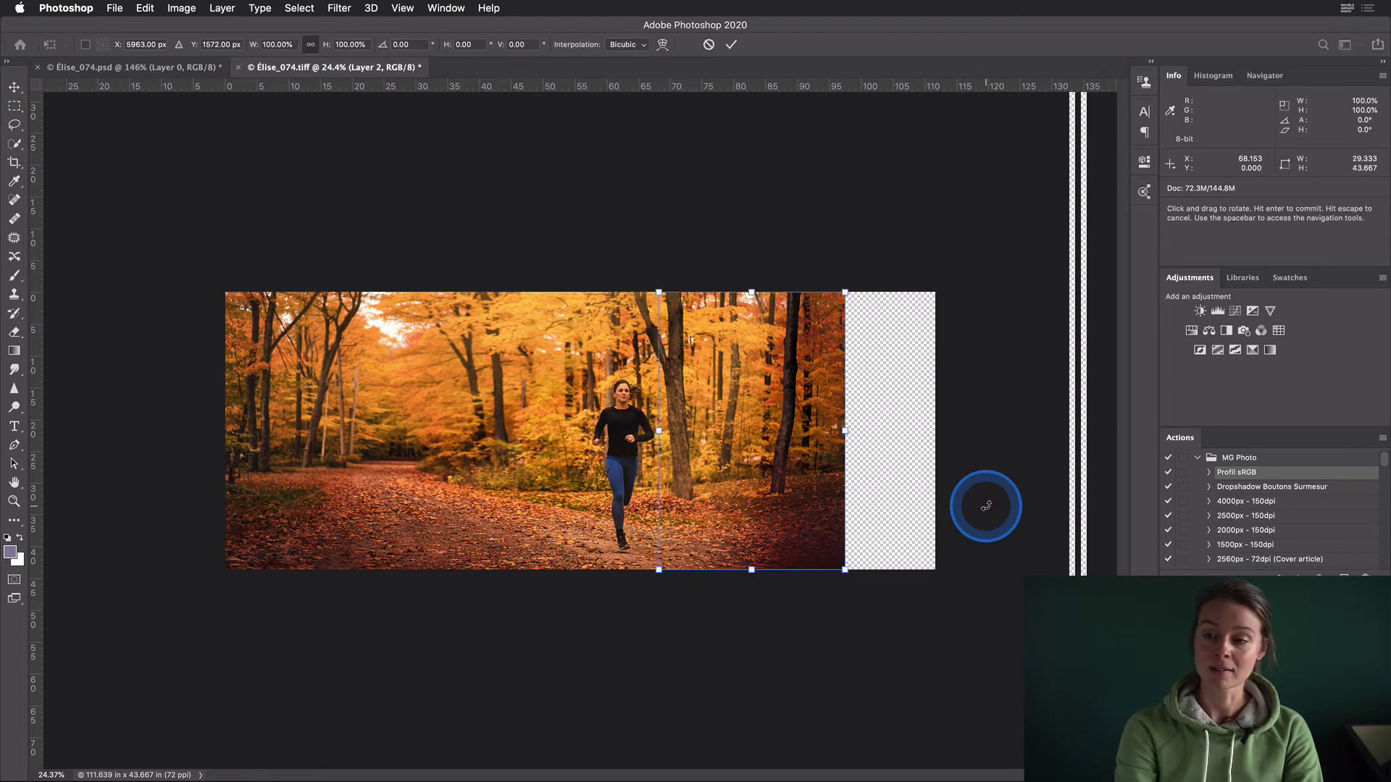
drag(844, 431, 936, 433)
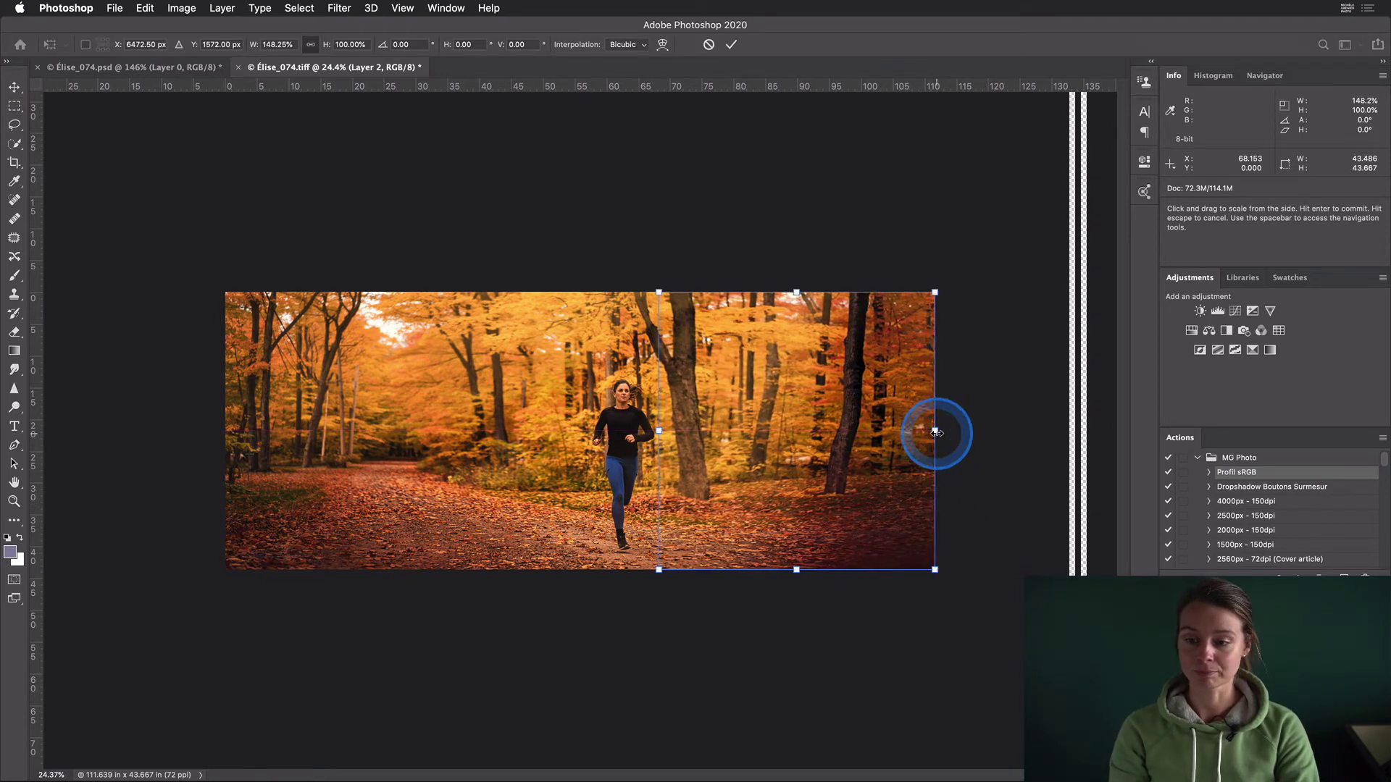
key(Return)
key(m)
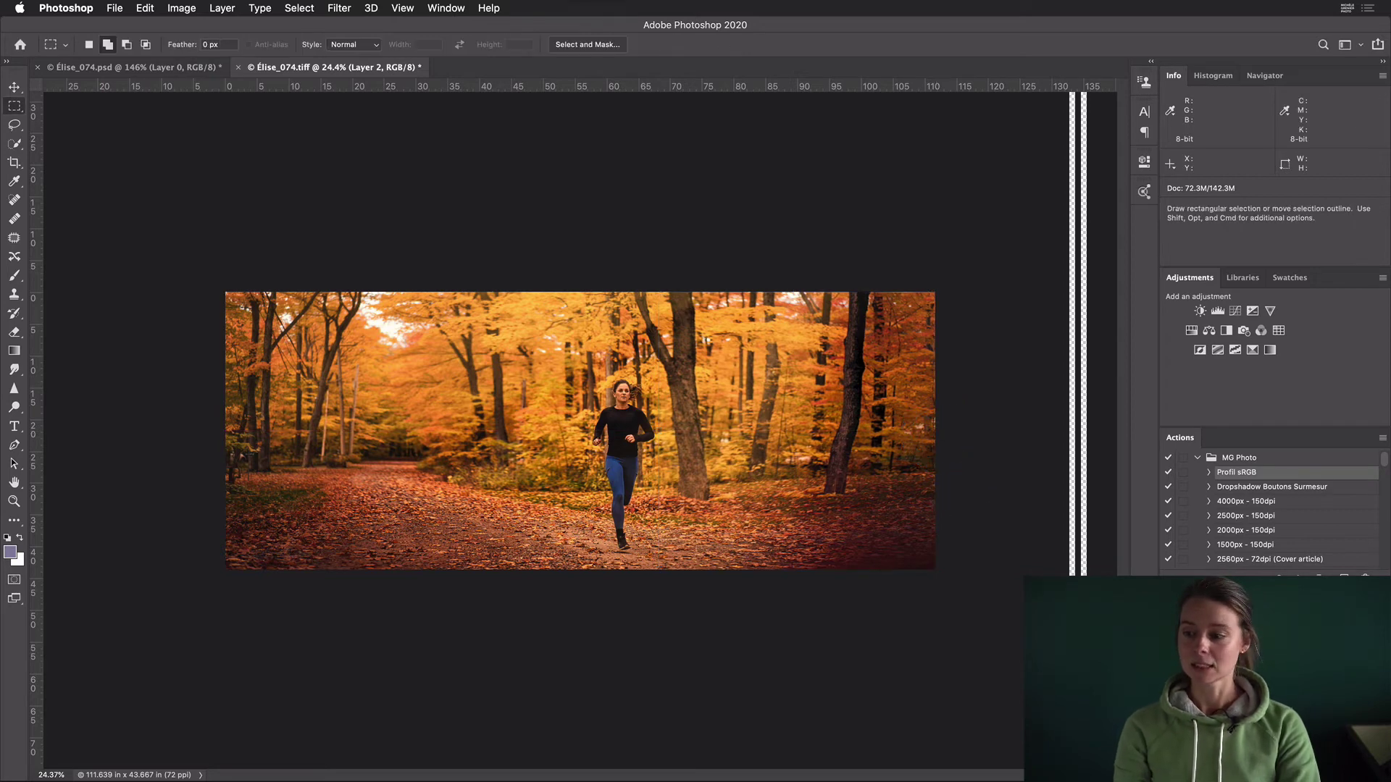
Step: Select the two stretched side layers together and put them in a layer group
key(super+e)
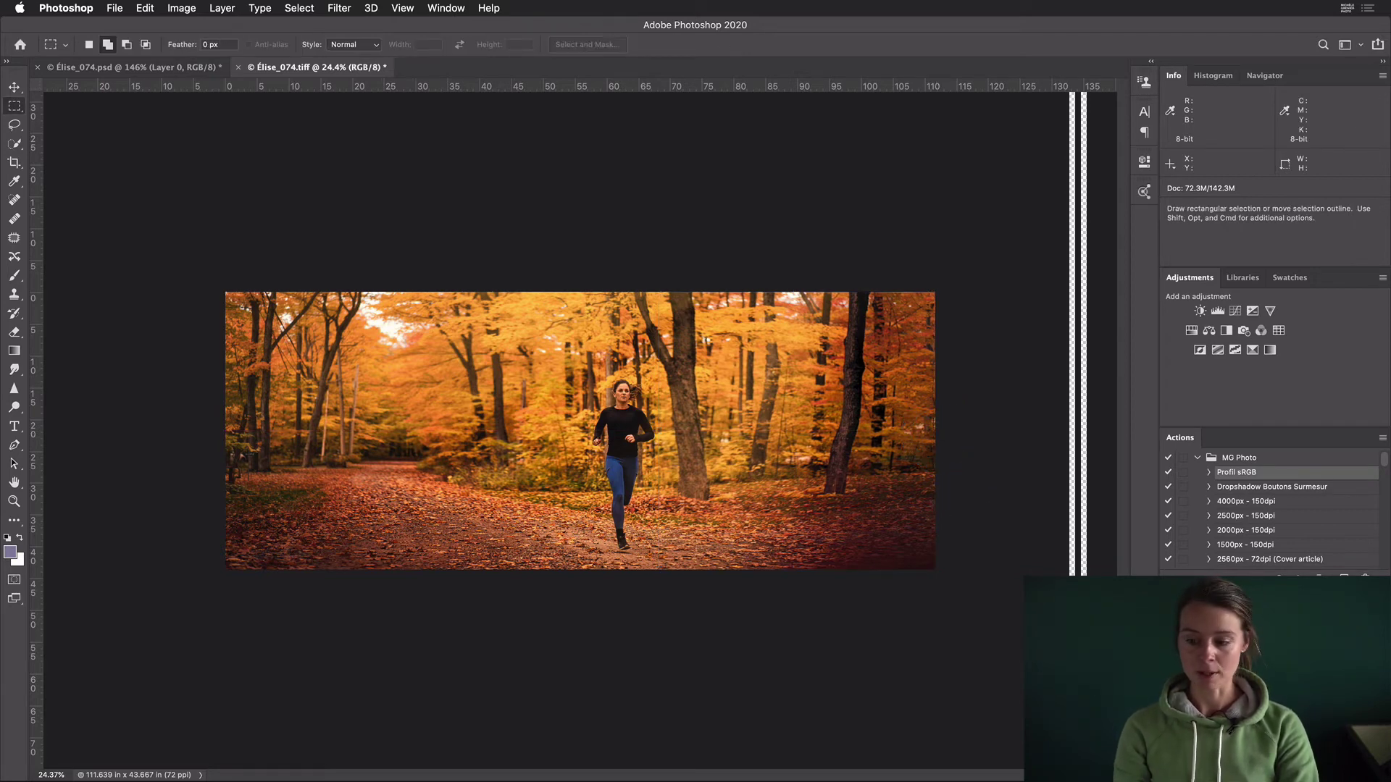
key(super+g)
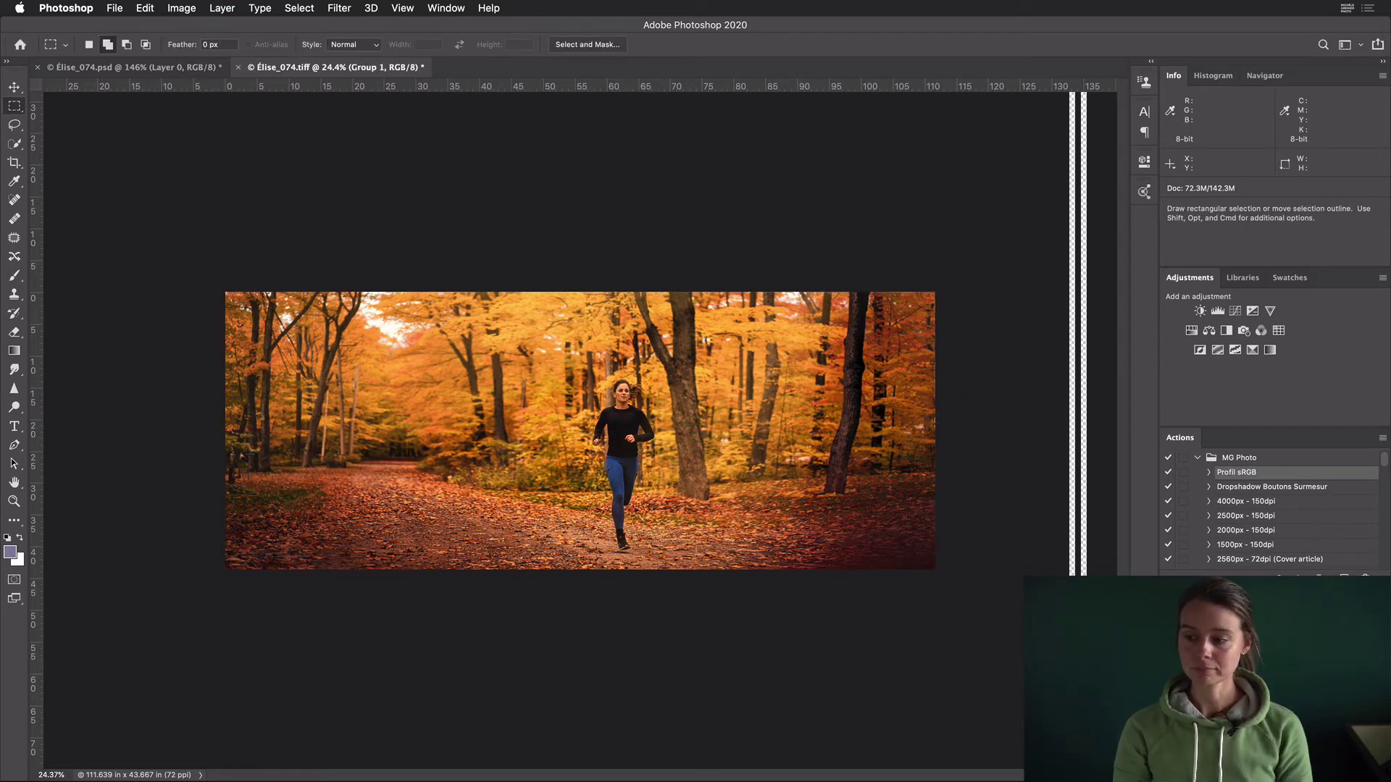
Step: Compare the photo before and after the extension by hiding and showing the group of stretched side layers
key(super+z)
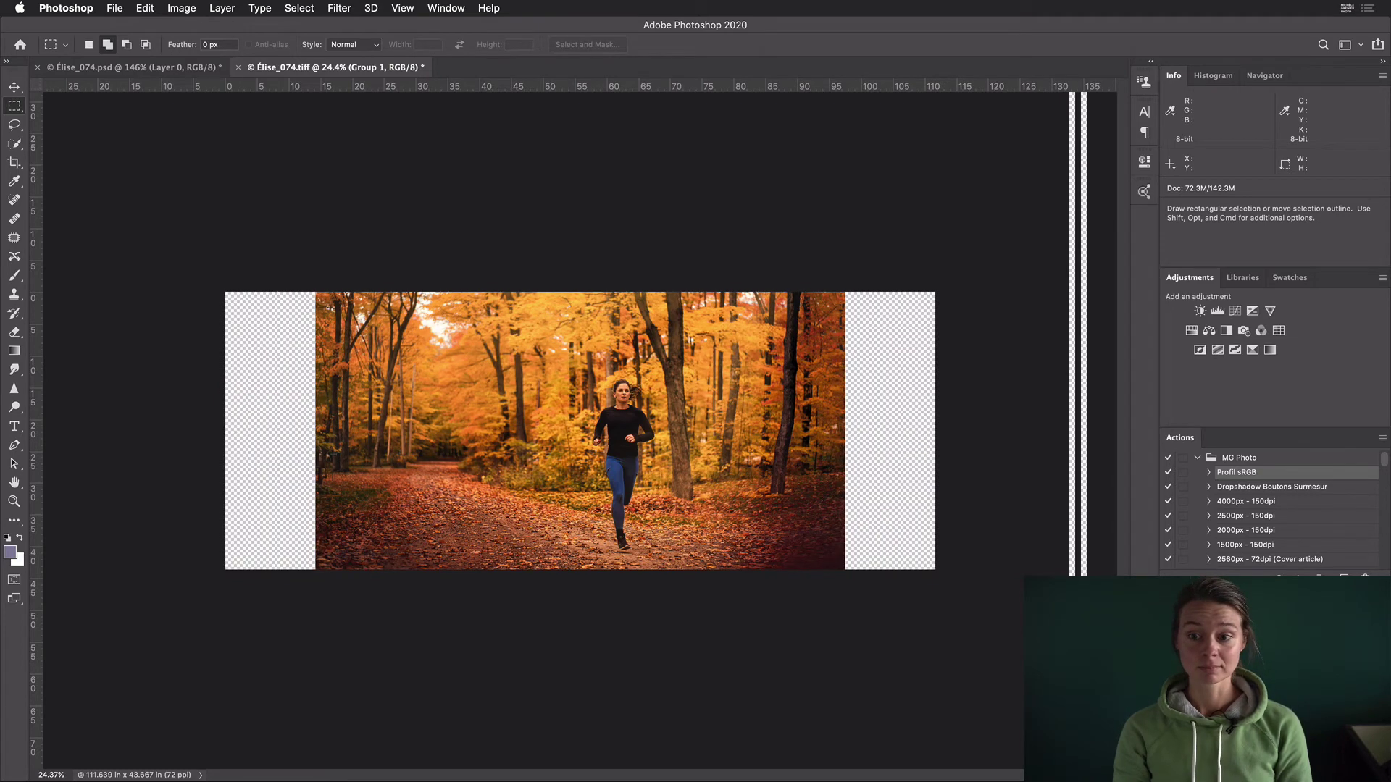
key(super+shift+z)
key(super+z)
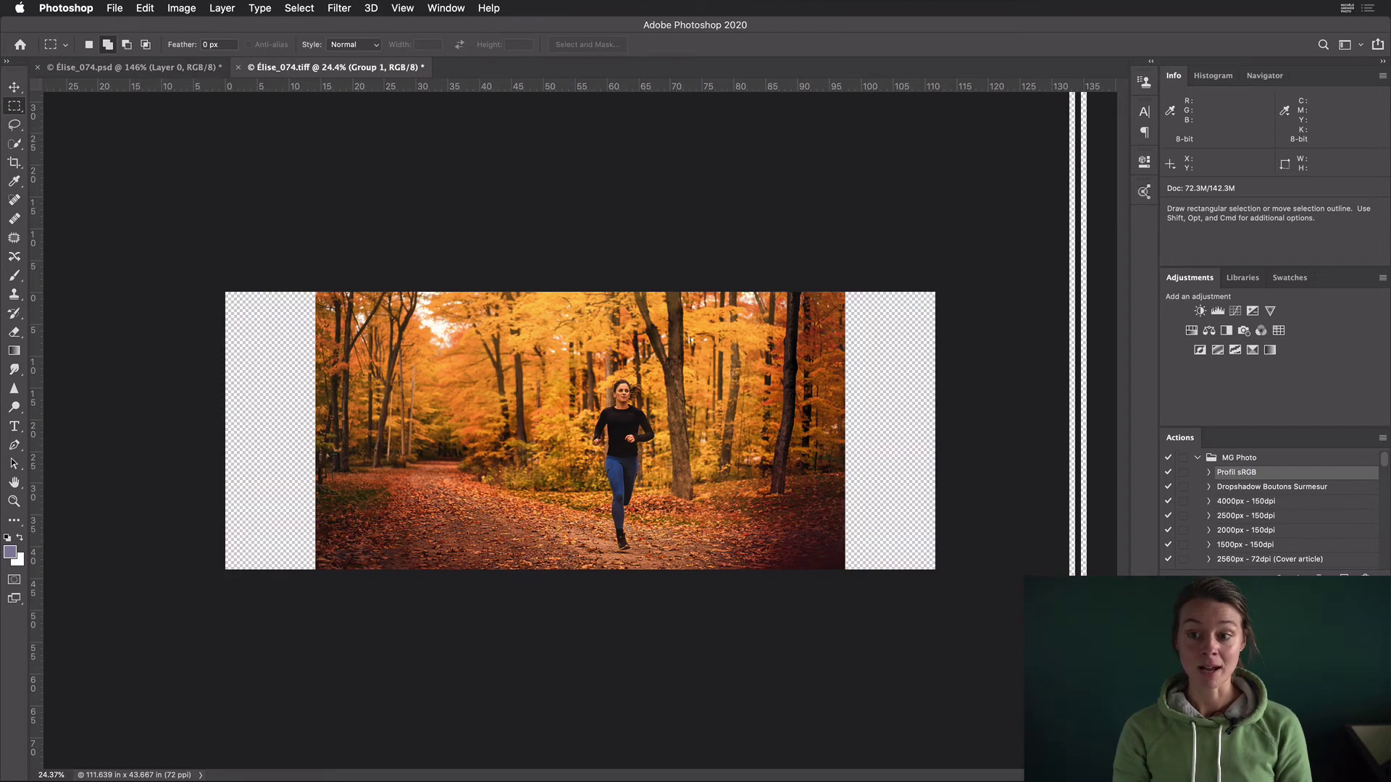
key(super+shift+z)
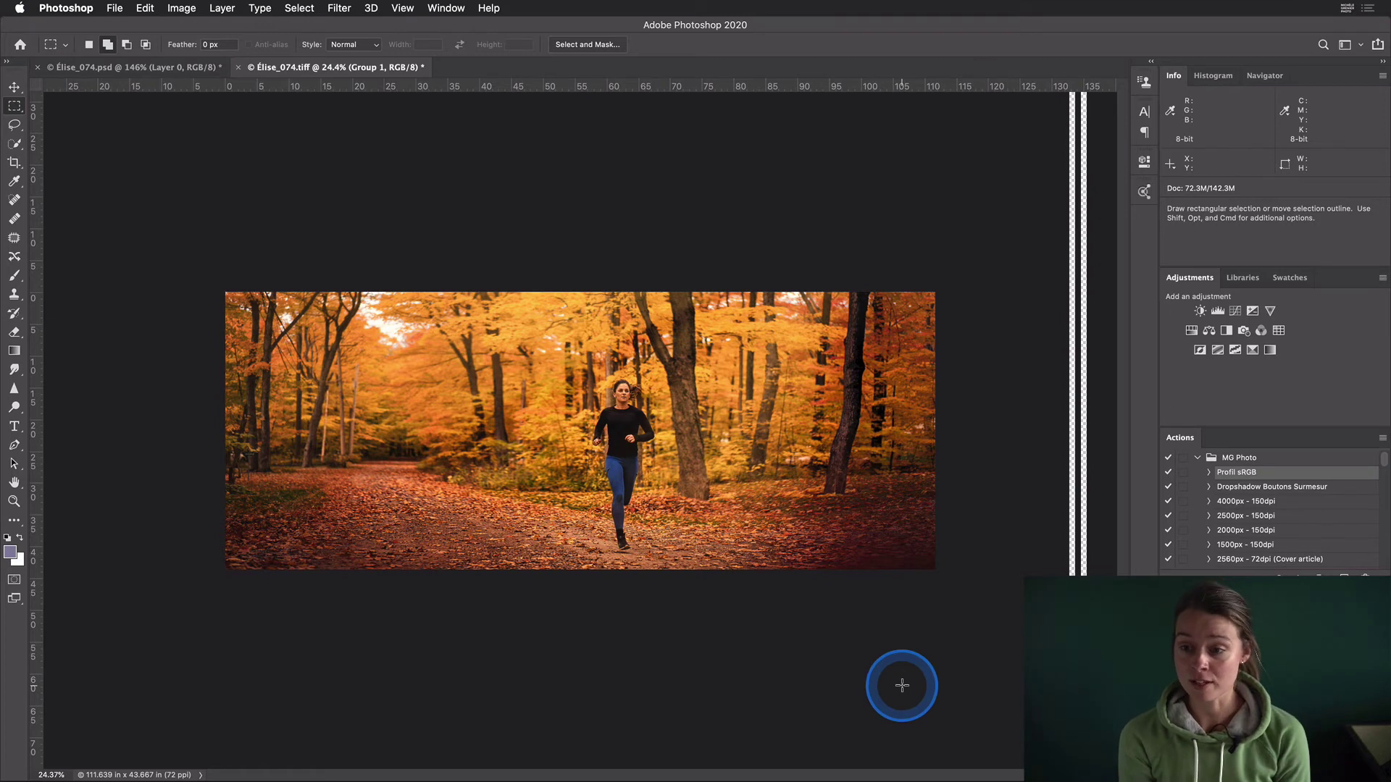